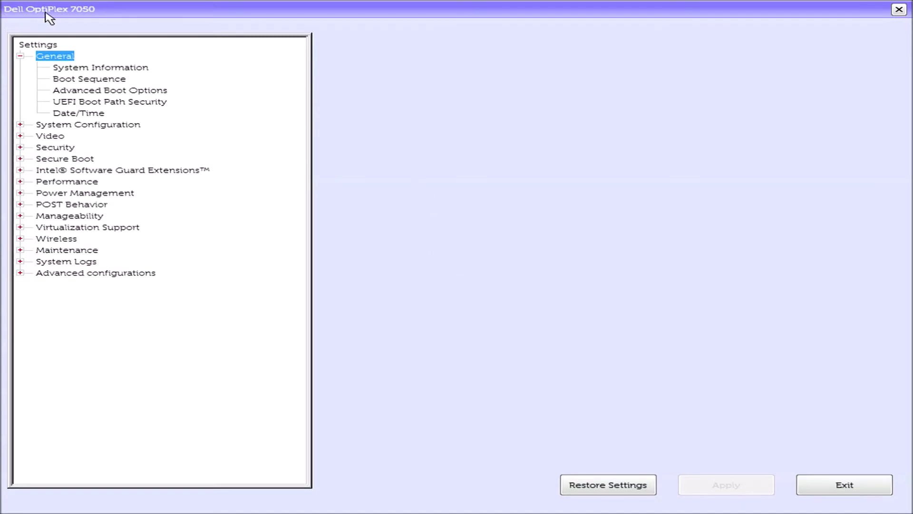
Review the System Information page, then expand Secure Boot to view the Secure Boot Enable options
key("Down")
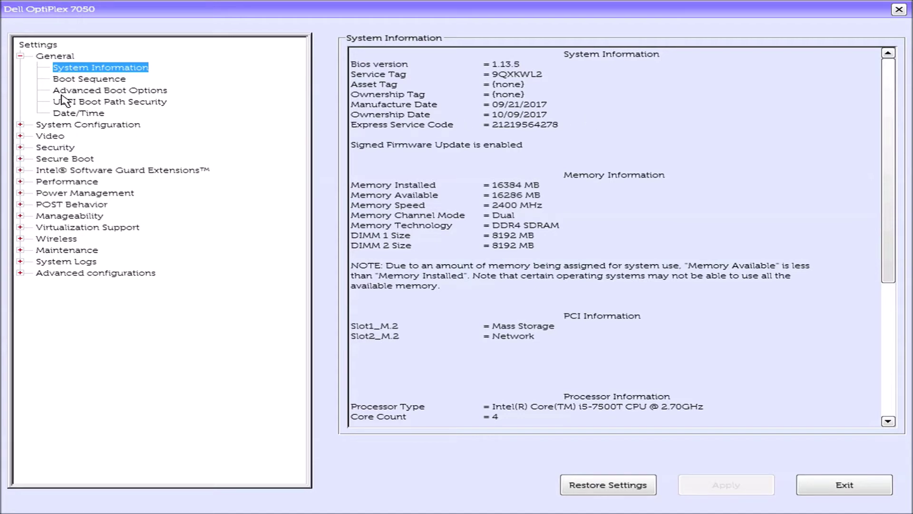
key("Down")
key("Down")
key("Down")
key("Down")
key("Down")
key("Down")
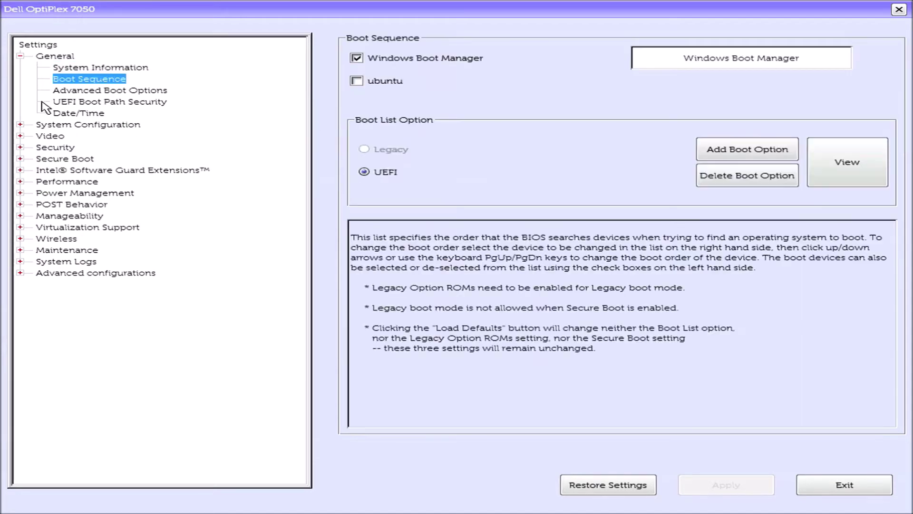
key("Down")
key("Down")
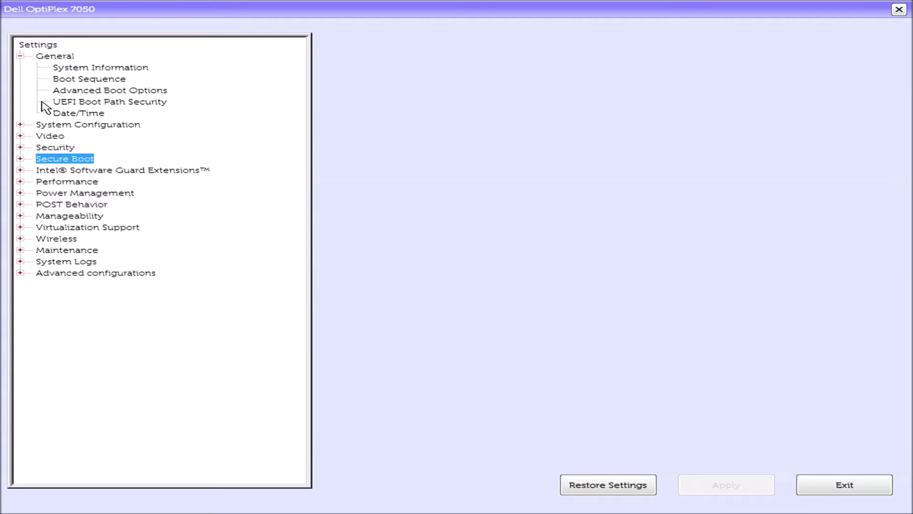
key("Right")
key("Down")
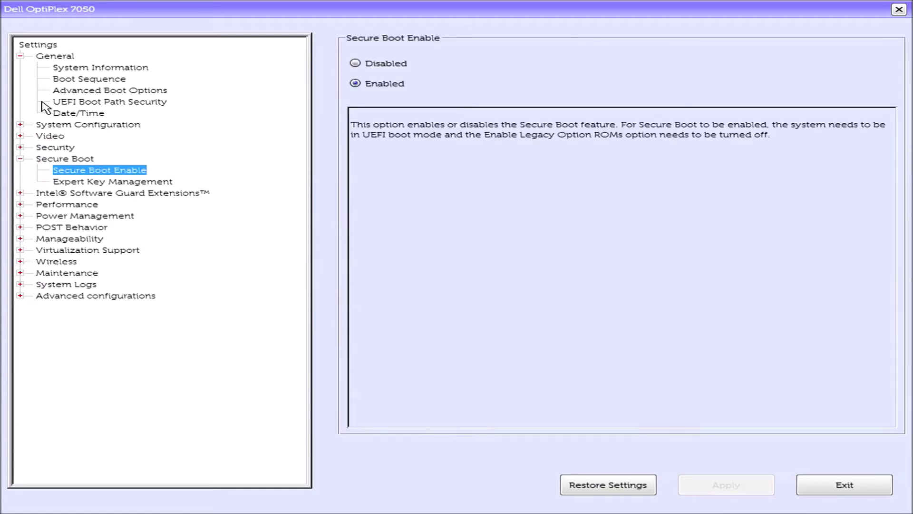
Browse Advanced Boot Options and UEFI Boot Path Security, then expand Maintenance to reach Data Wipe
key("Up")
key("Up")
key("Up")
key("Up")
key("Up")
key("Up")
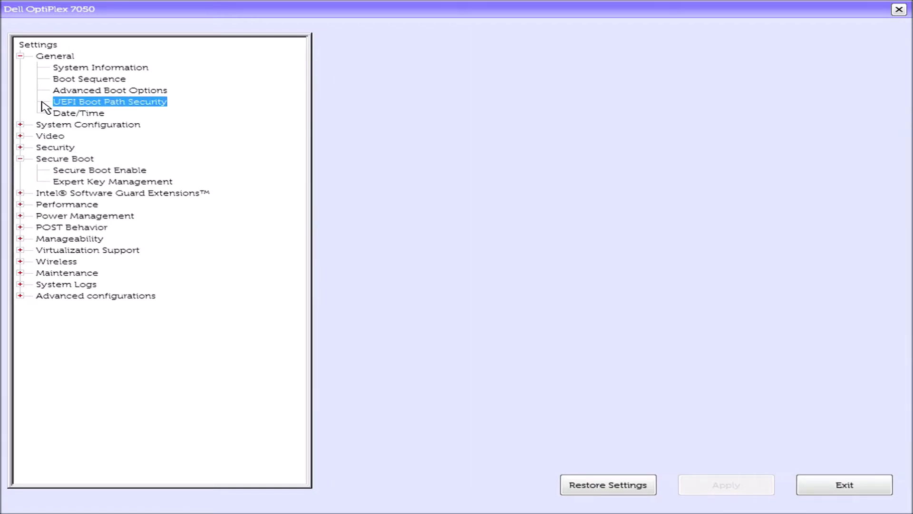
key("Up")
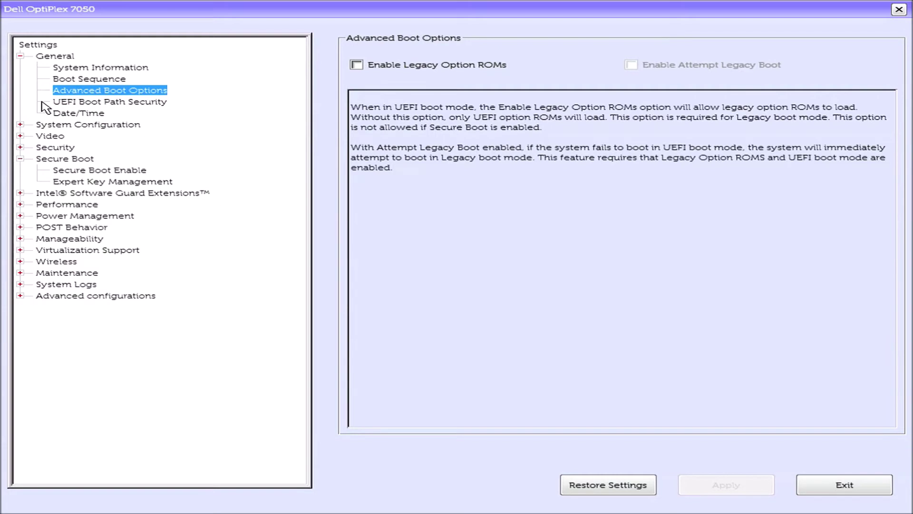
key("Down")
key("Down")
key("Down")
key("Down")
key("Down")
key("Down")
key("Down")
key("Down")
key("Down")
key("Down")
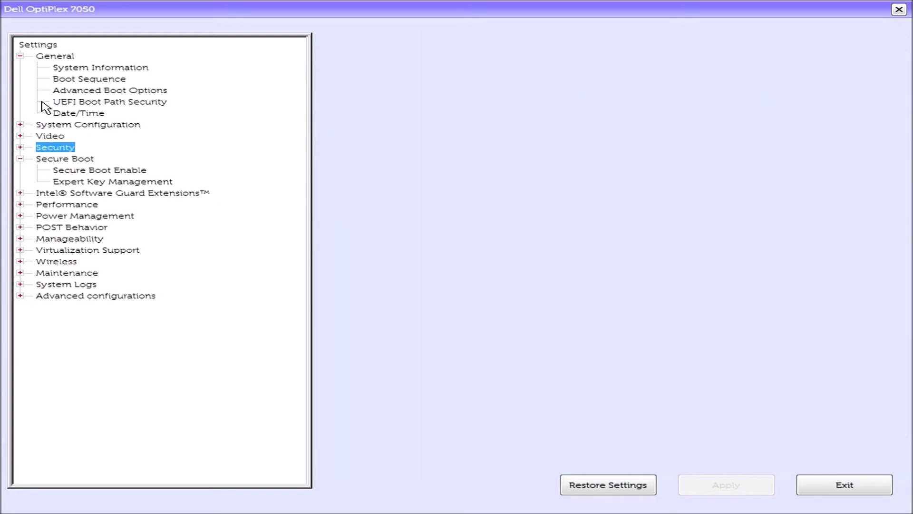
key("Down")
key("Down")
key("Down")
key("Down")
key("Down")
key("Down")
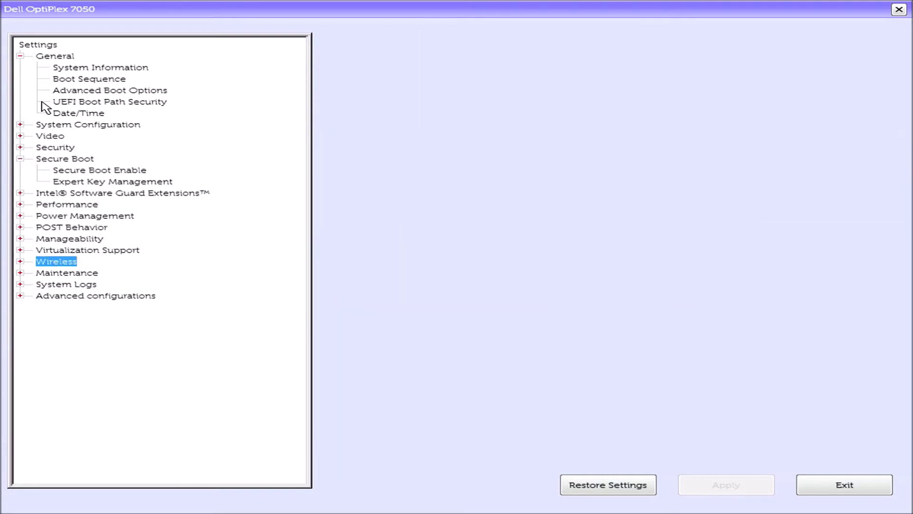
key("Right")
key("Down")
key("Down")
key("Down")
key("Down")
key("Down")
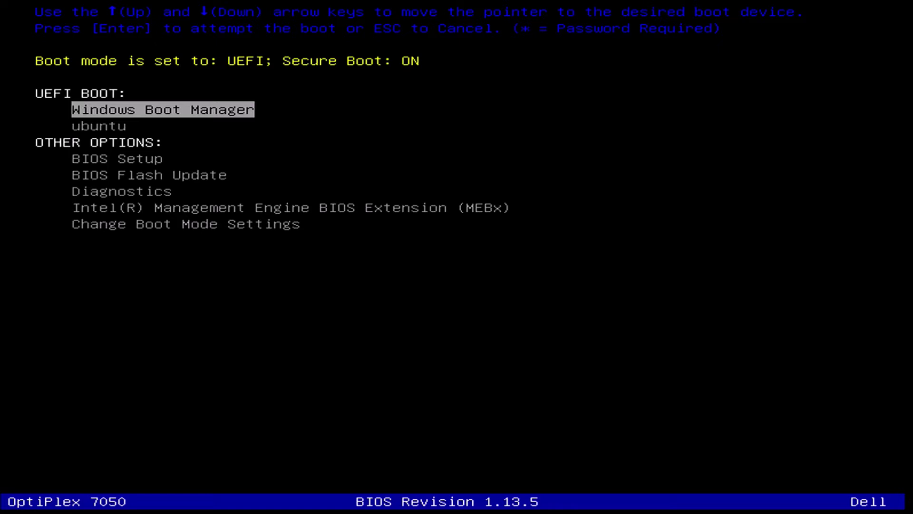
Move the one-time boot selection from Windows Boot Manager past ubuntu toward BIOS Flash Update
key("Down")
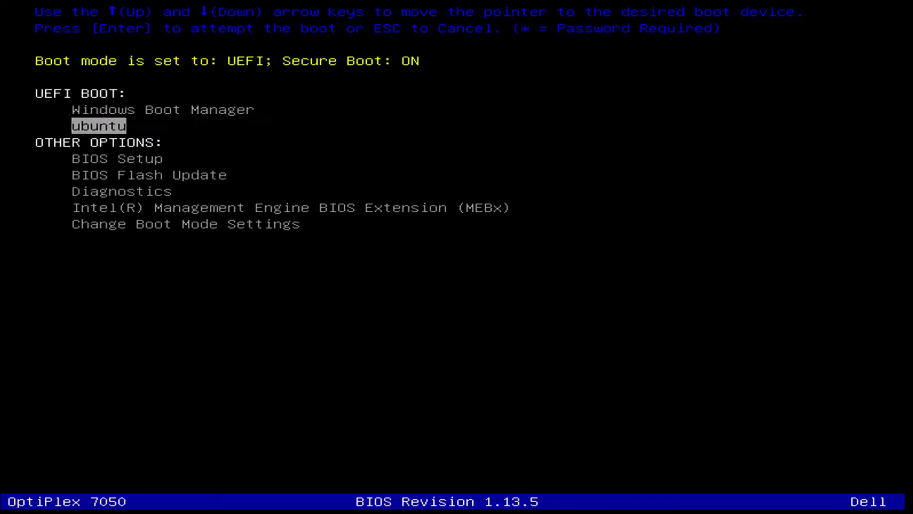
key("Down")
key("Down")
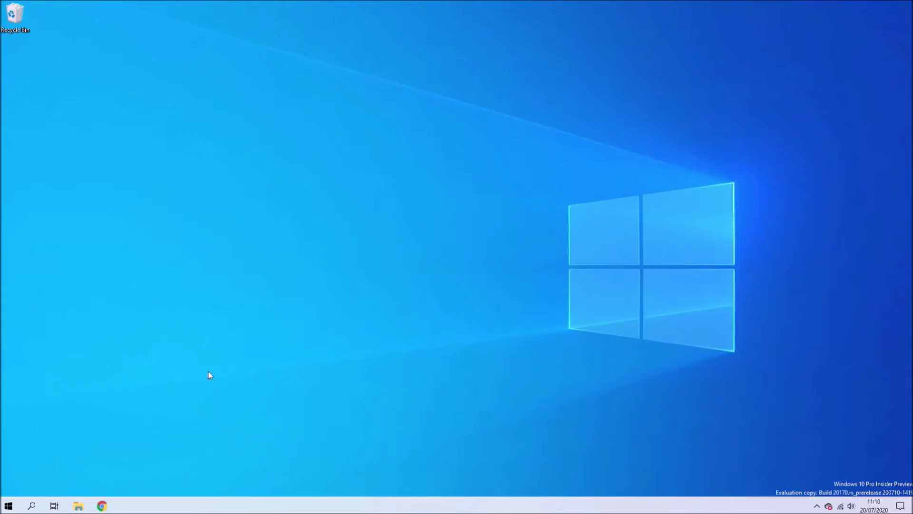
Run msinfo32, confirm the BIOS Version/Date shows 1.12.1, then minimize System Information
key("super+r")
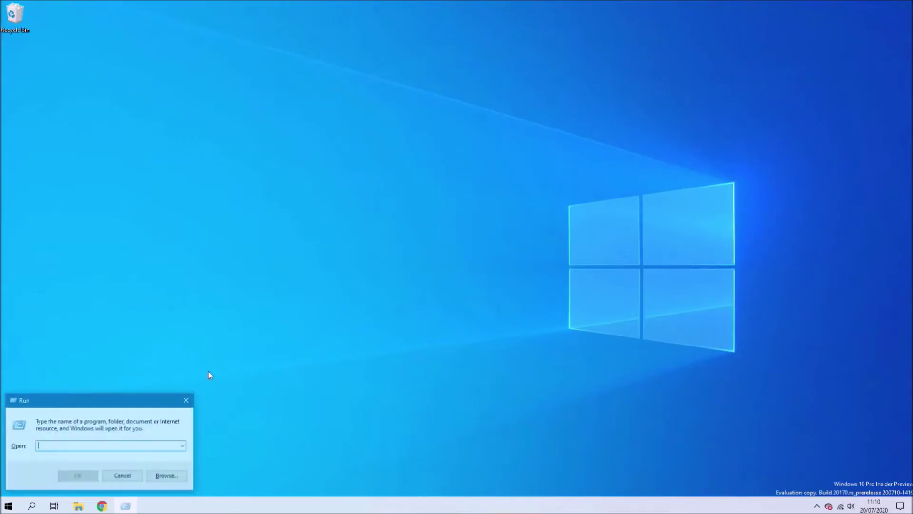
type("msinfo")
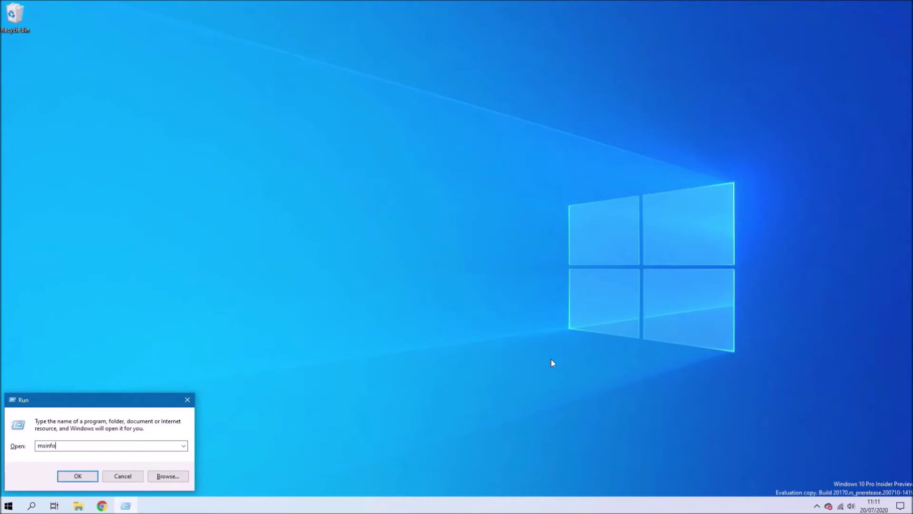
type("32")
key("Return")
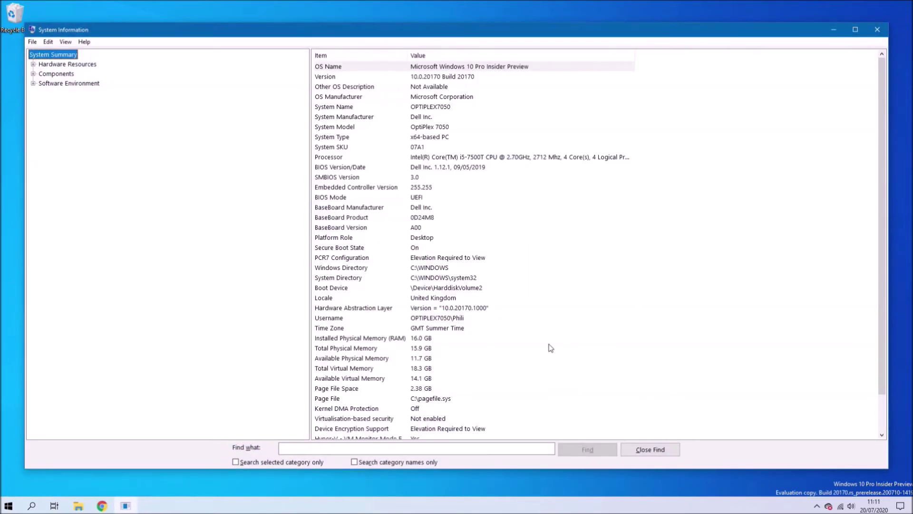
left_click(486, 175)
left_click(485, 168)
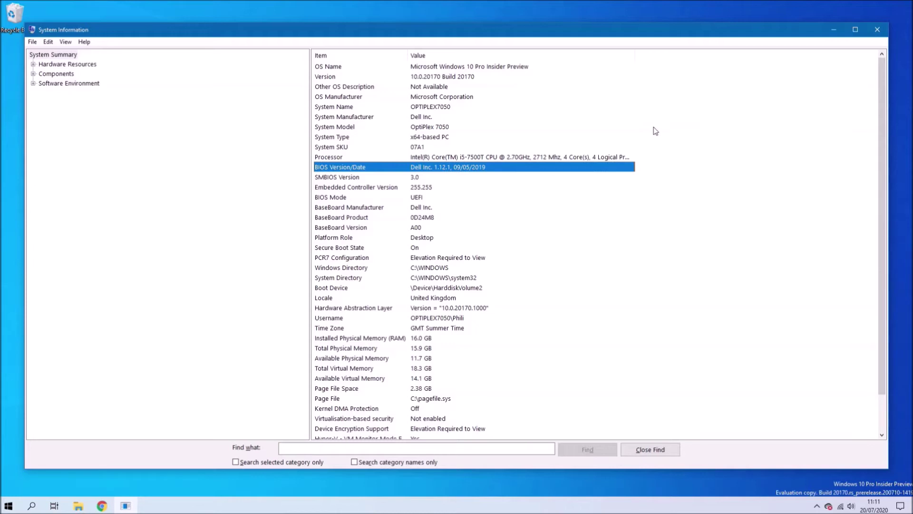
left_click(830, 30)
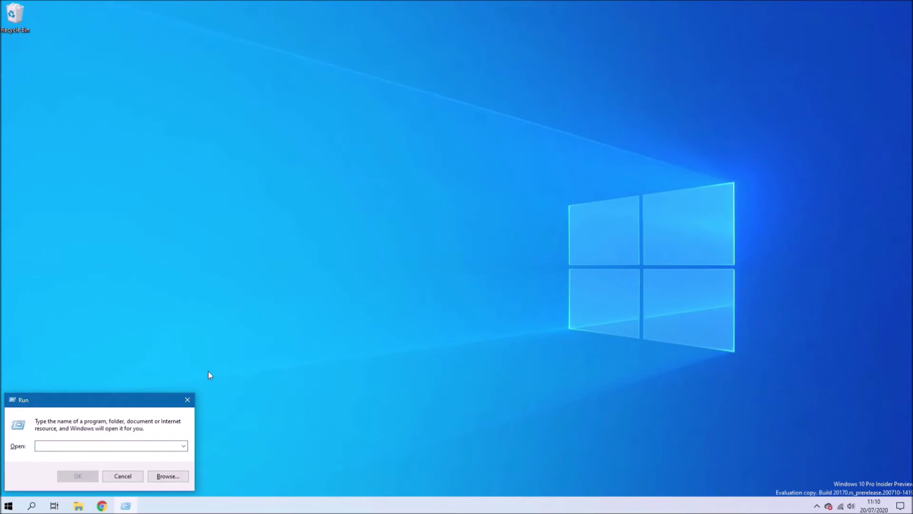
In a maximized Chrome window, go to rufus.ie and download Rufus 3.11
key("Escape")
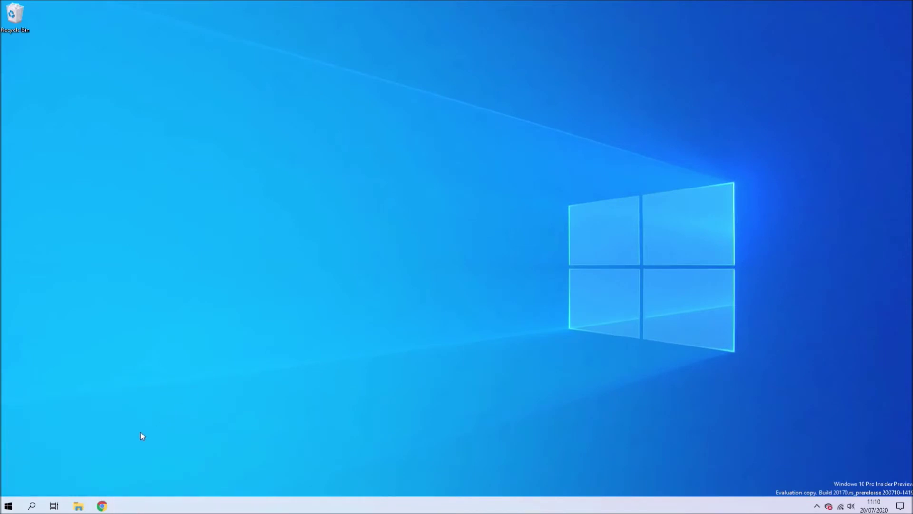
left_click(102, 506)
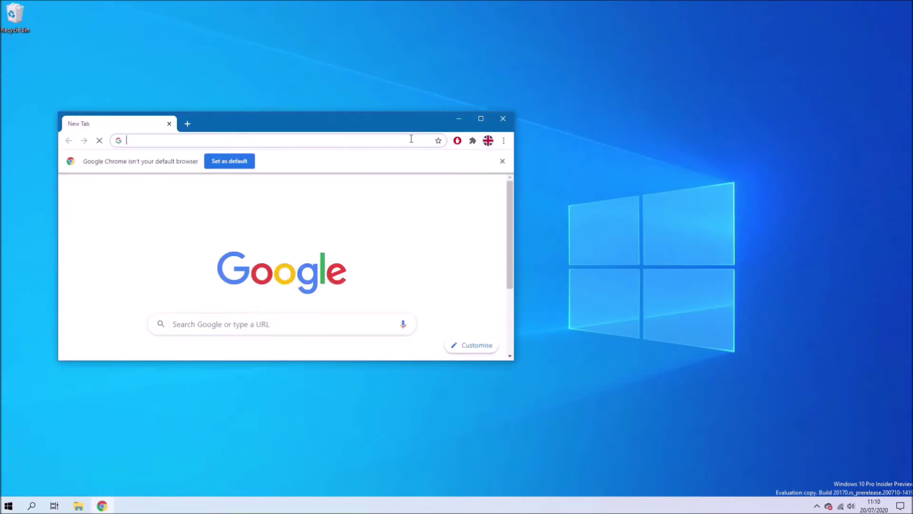
left_click(481, 119)
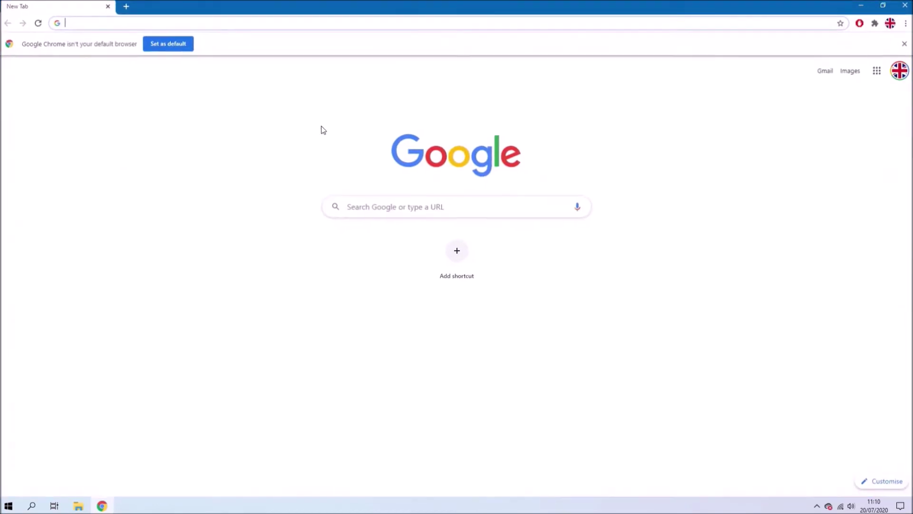
type("rufus")
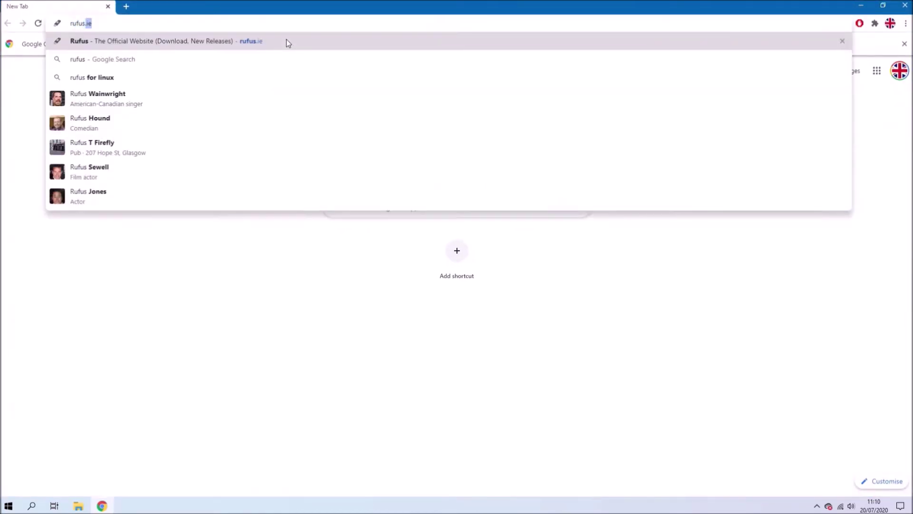
key("Return")
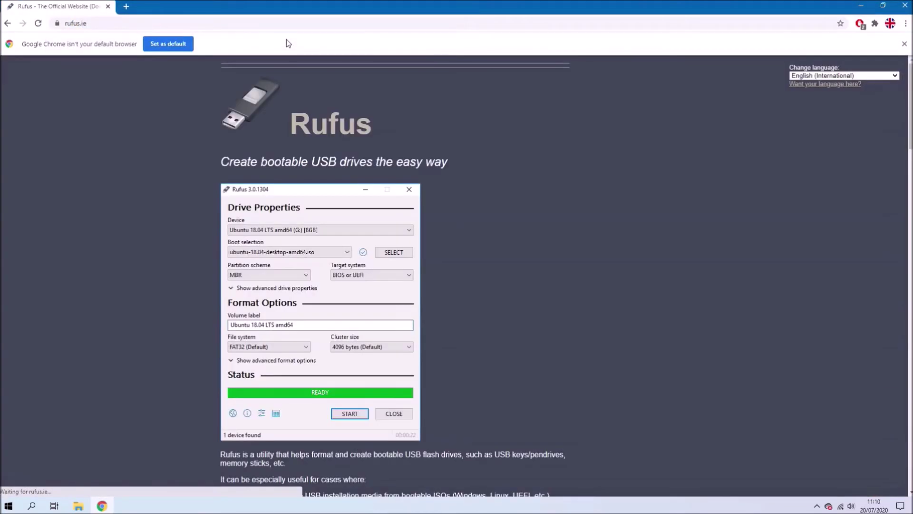
scroll(295, 95, "down", 10)
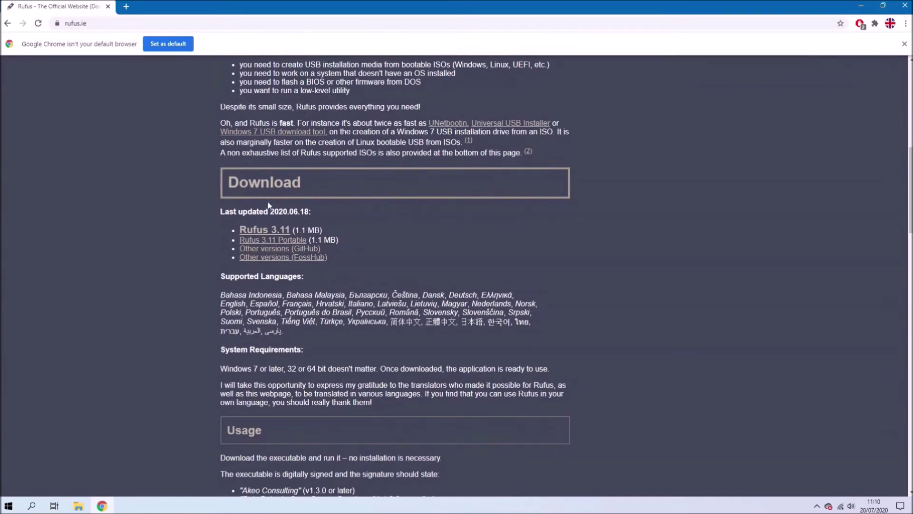
left_click(269, 231)
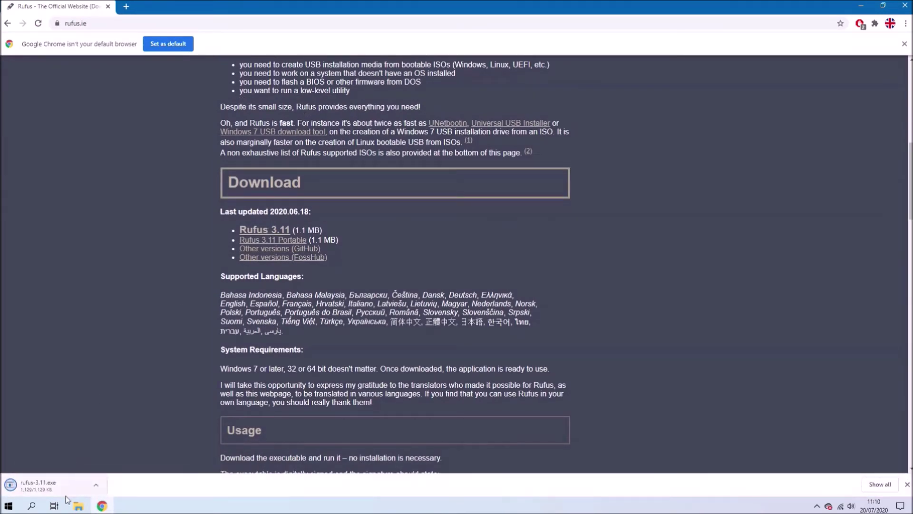
Open rufus-3.11 from the Downloads folder and allow it to make changes
left_click(96, 485)
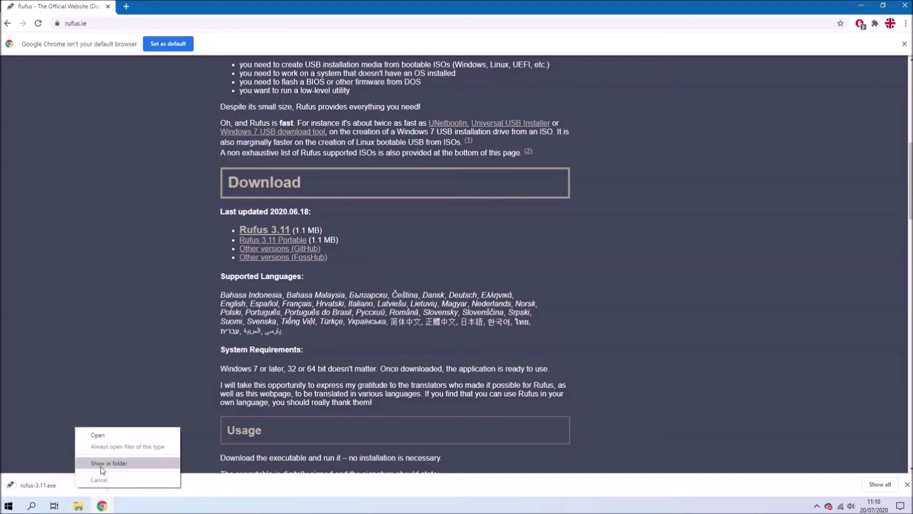
left_click(95, 463)
left_click(861, 6)
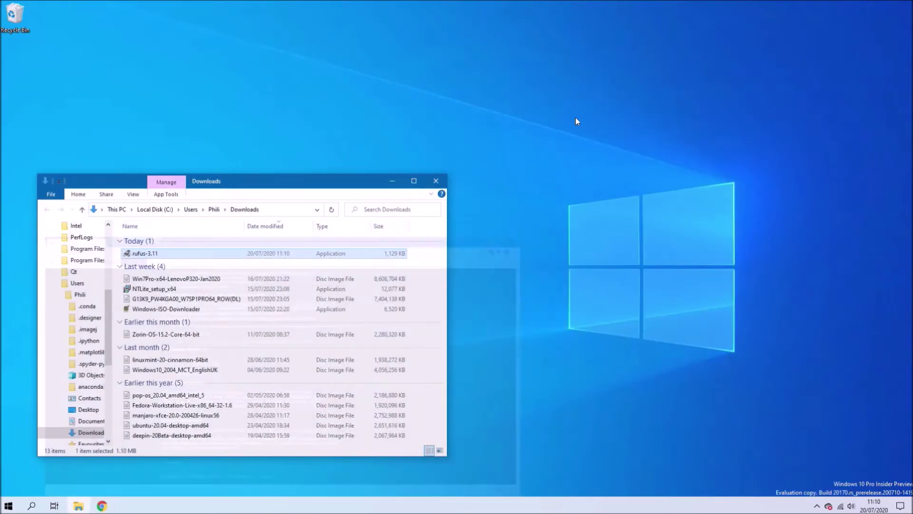
left_click(234, 260)
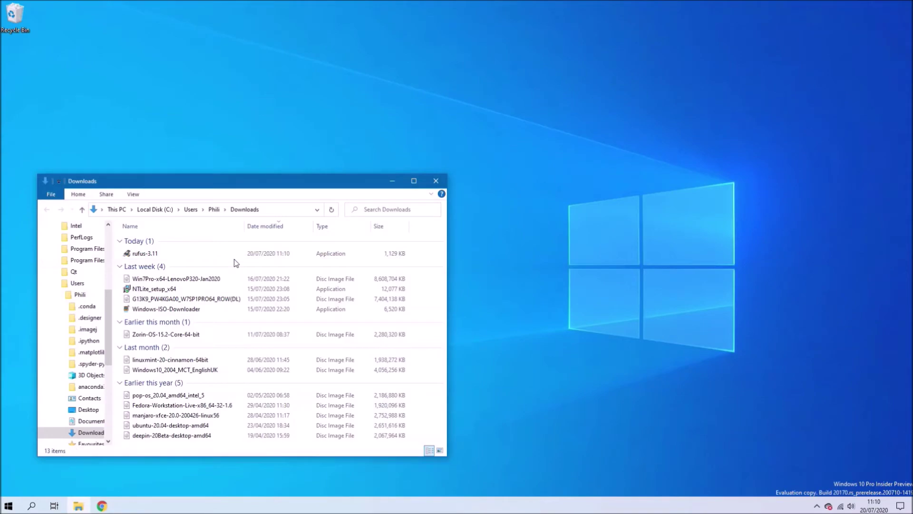
double_click(228, 253)
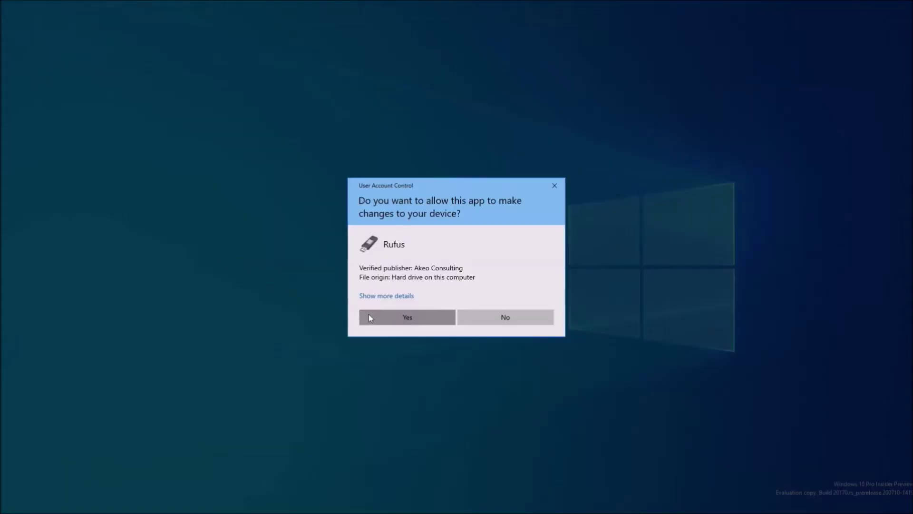
left_click(369, 316)
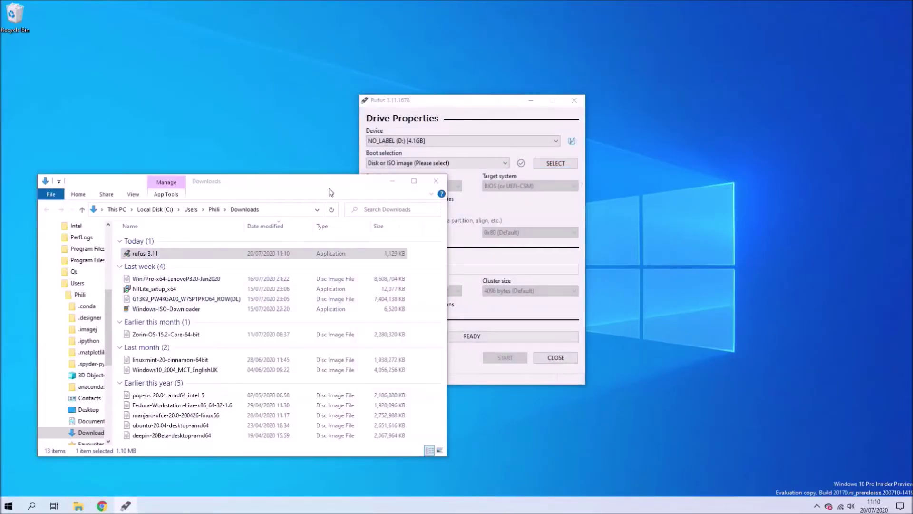
In Rufus, set boot selection to Non bootable, partition scheme GPT and file system FAT32
left_click(392, 181)
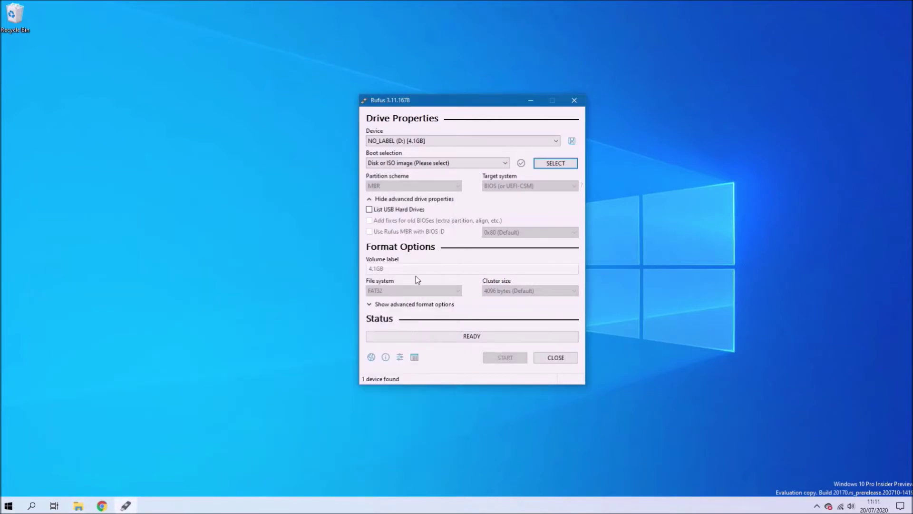
left_click(472, 164)
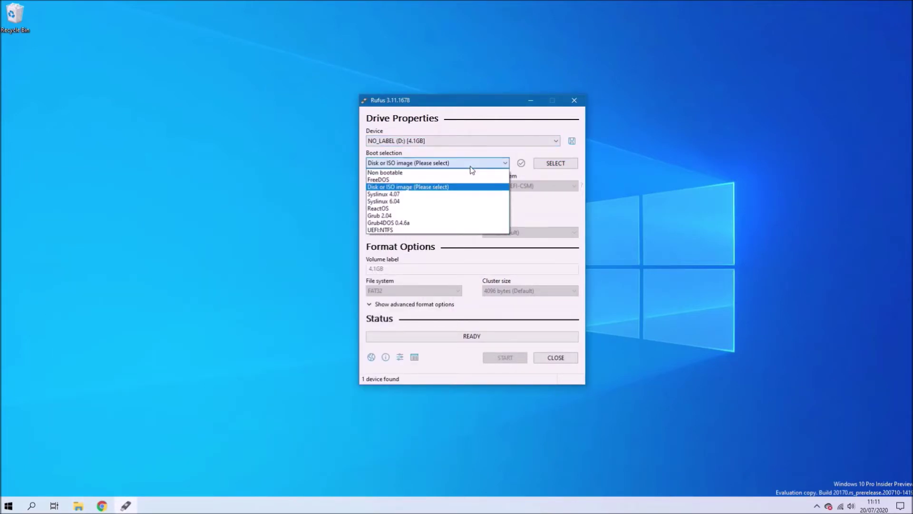
left_click(461, 172)
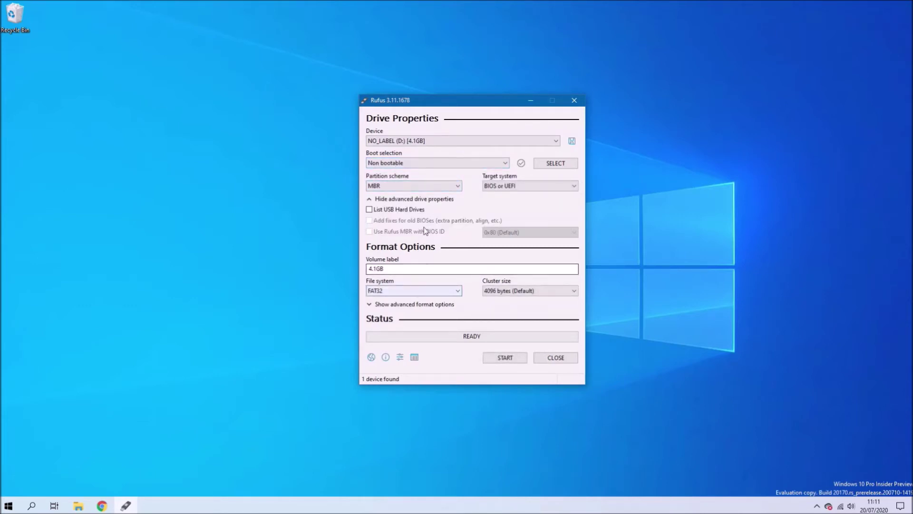
left_click(439, 186)
left_click(429, 195)
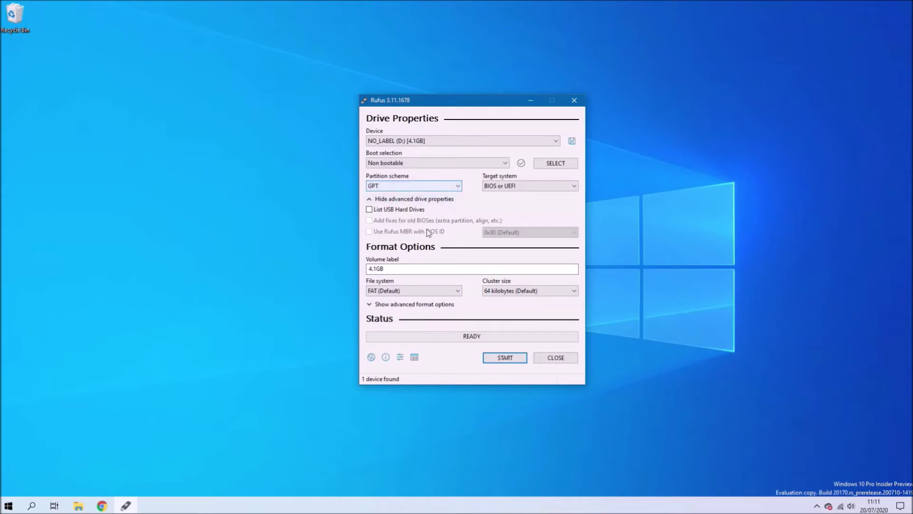
left_click(415, 292)
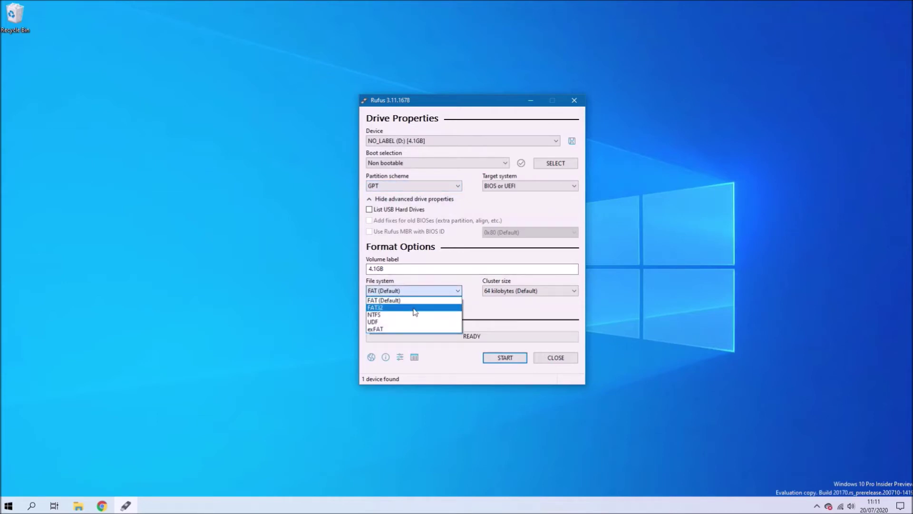
left_click(415, 308)
Rename the volume label from 4.1GB to USB, format the drive, then close Rufus
left_click(407, 270)
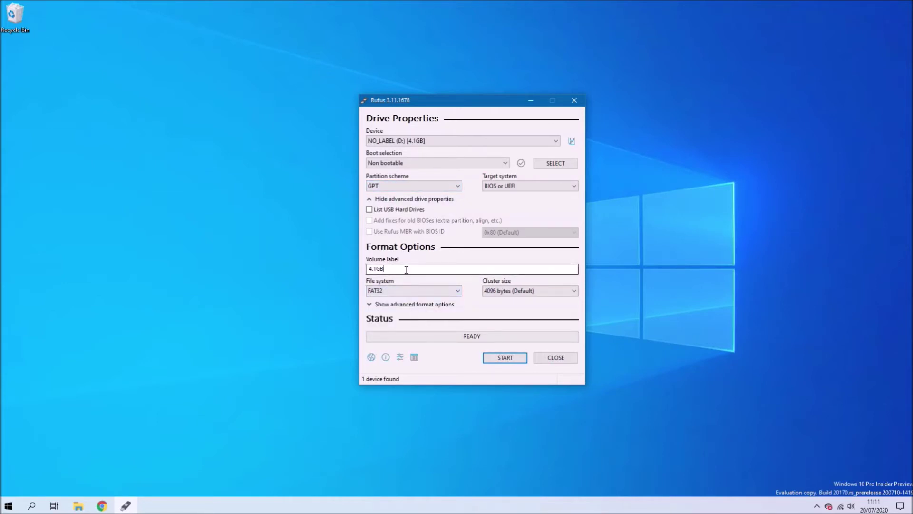
left_click_drag(406, 270, 346, 269)
type("usb")
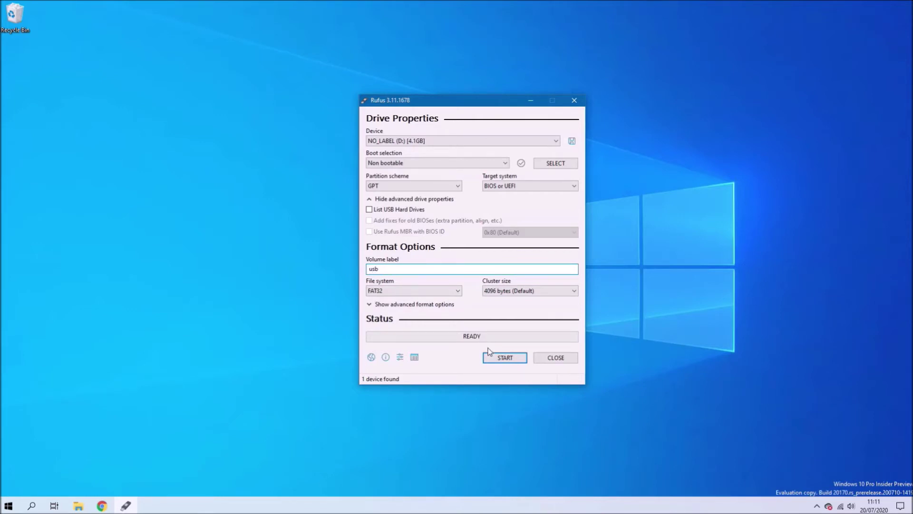
key("BackSpace")
key("BackSpace")
key("BackSpace")
type("USB")
left_click(519, 360)
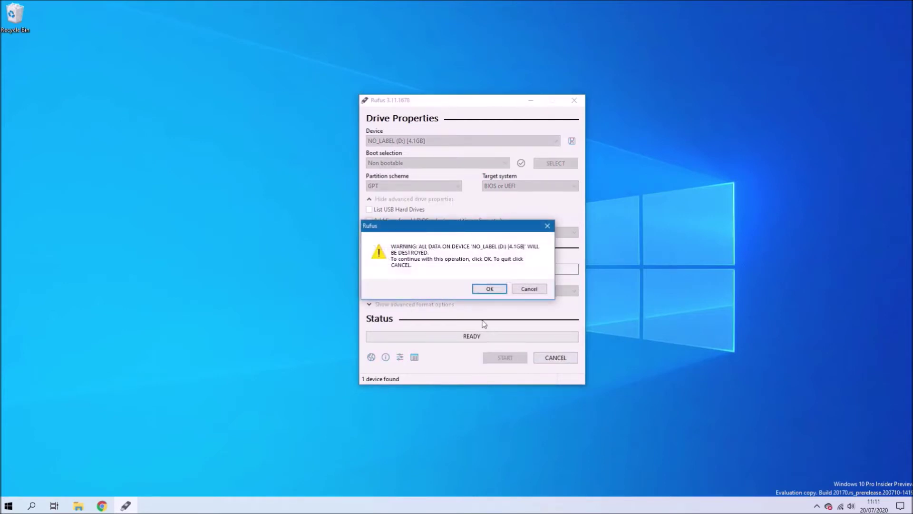
left_click(497, 291)
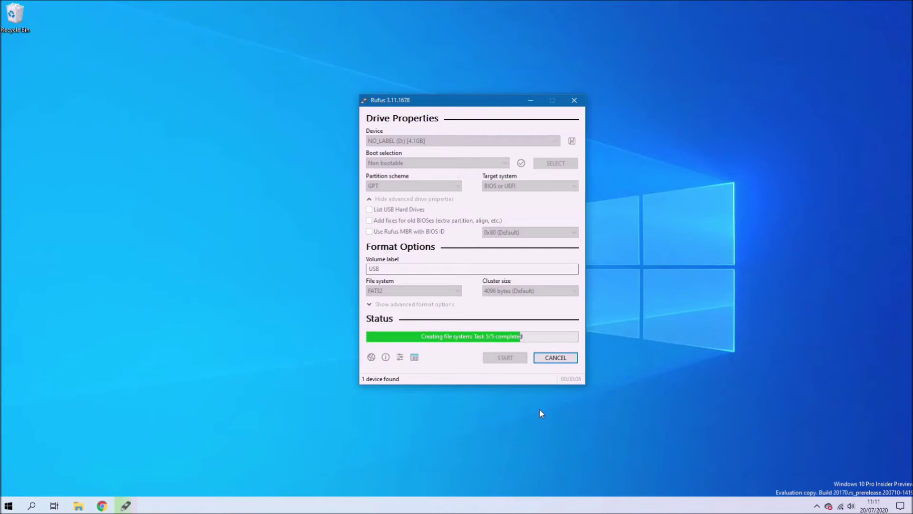
left_click(554, 360)
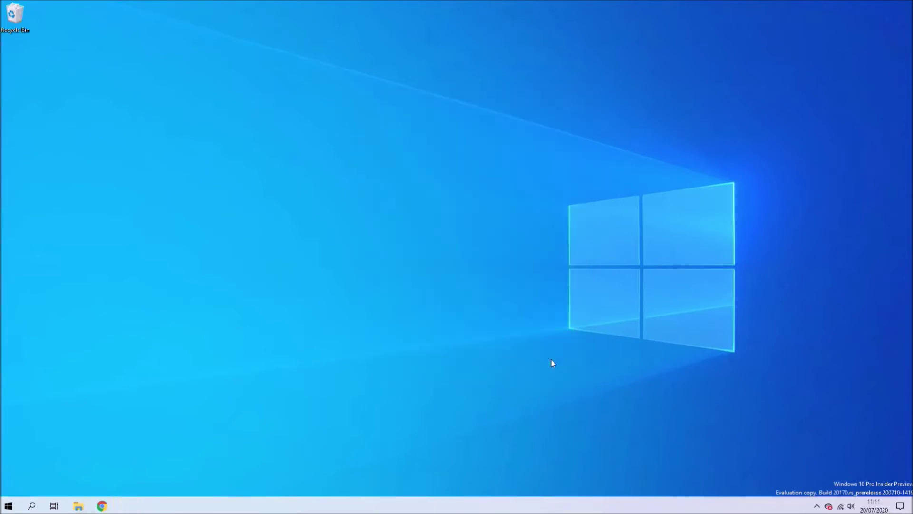
Go to dell.co.uk in Chrome and open the main Support page
left_click(101, 507)
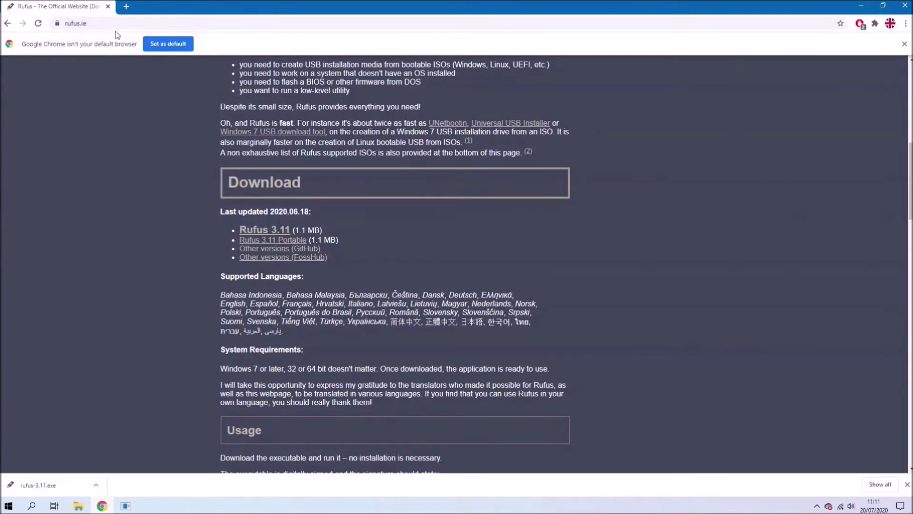
left_click(116, 24)
type("dell")
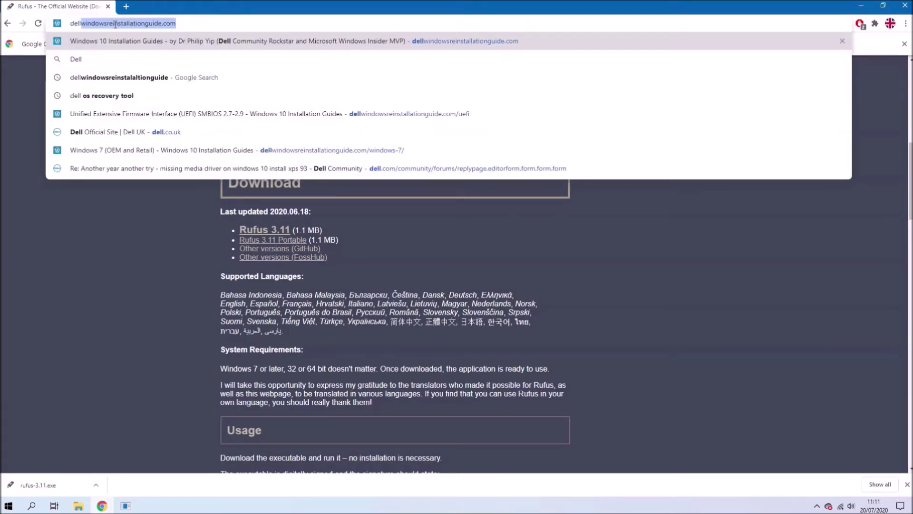
type(".co.uk")
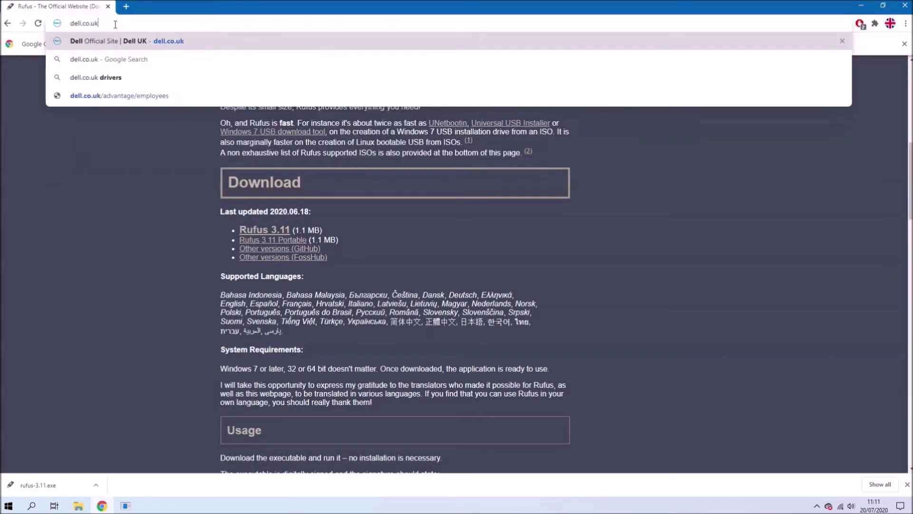
key("Return")
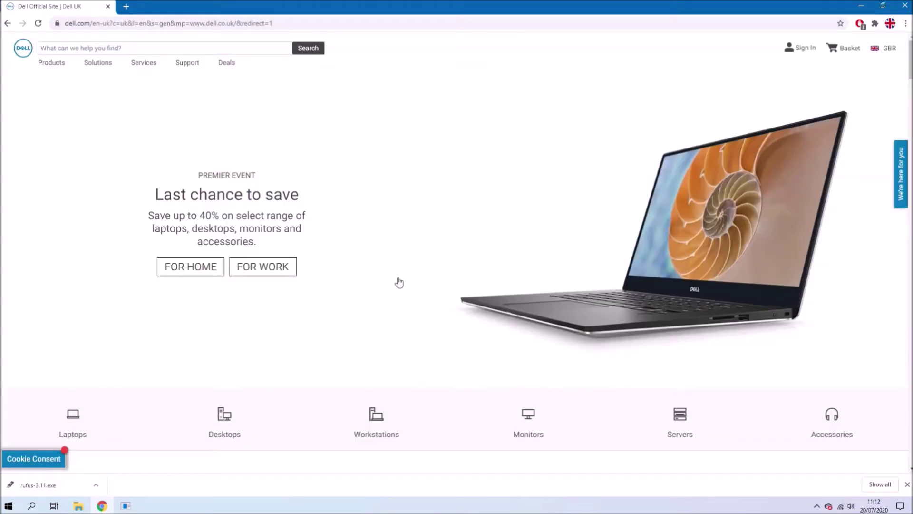
left_click(184, 64)
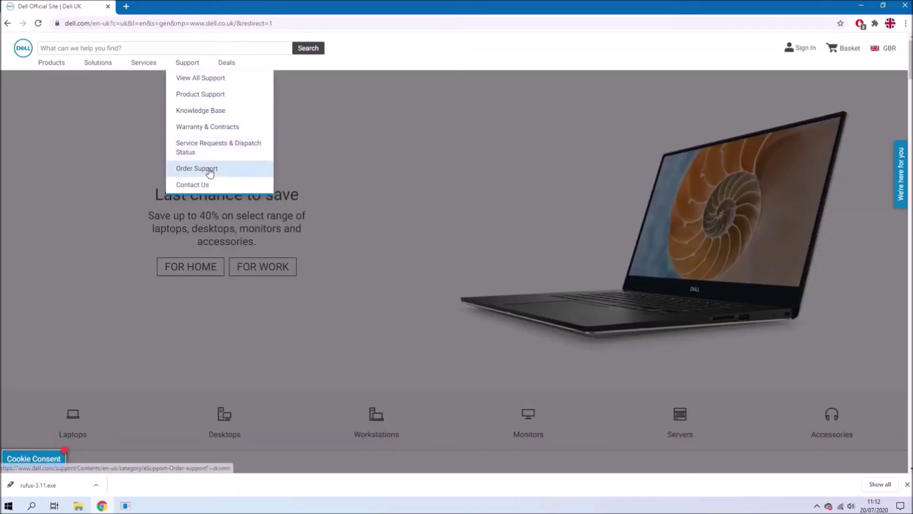
left_click(227, 82)
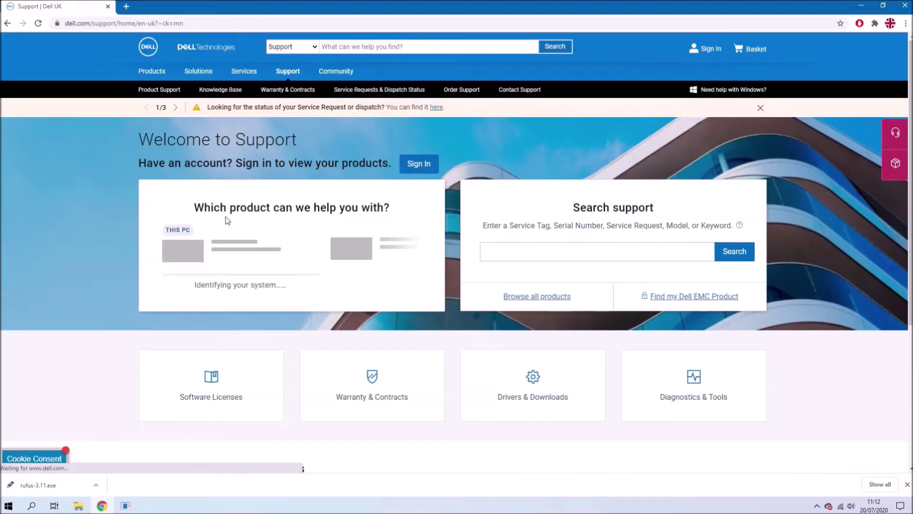
Browse Drivers & Downloads through Desktops & All-in-Ones, OptiPlex, 7000 Series to OptiPlex 7050
left_click(527, 387)
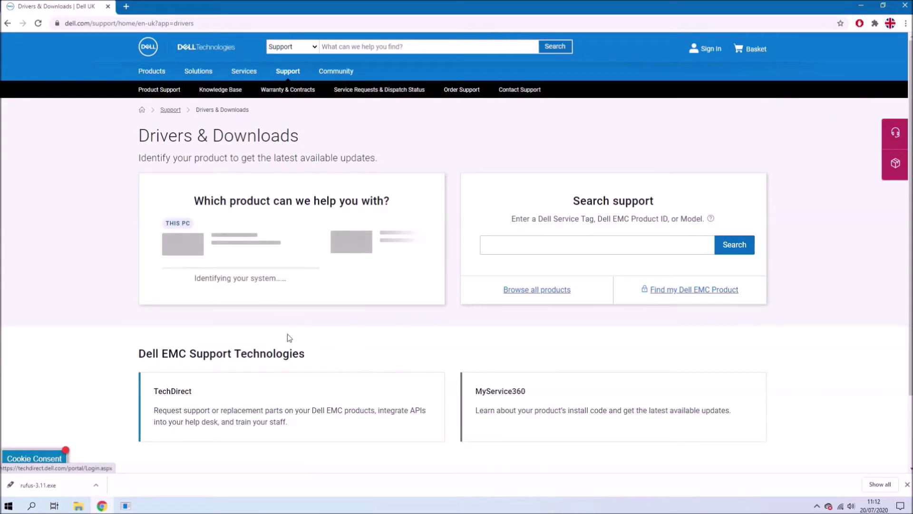
left_click(511, 292)
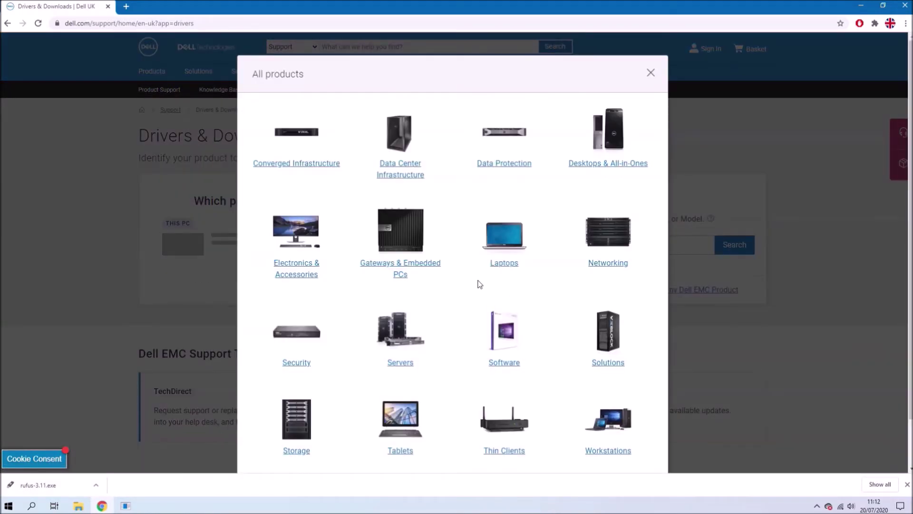
left_click(601, 170)
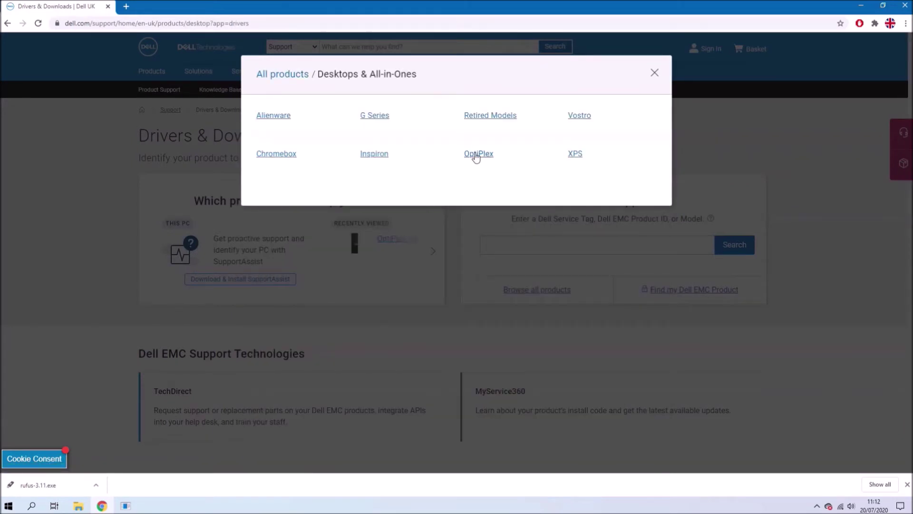
left_click(476, 155)
left_click(394, 119)
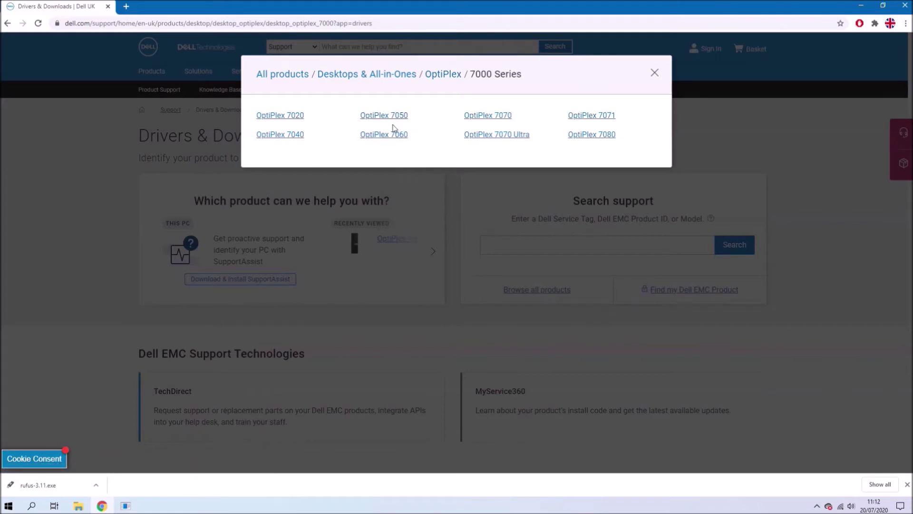
left_click(397, 118)
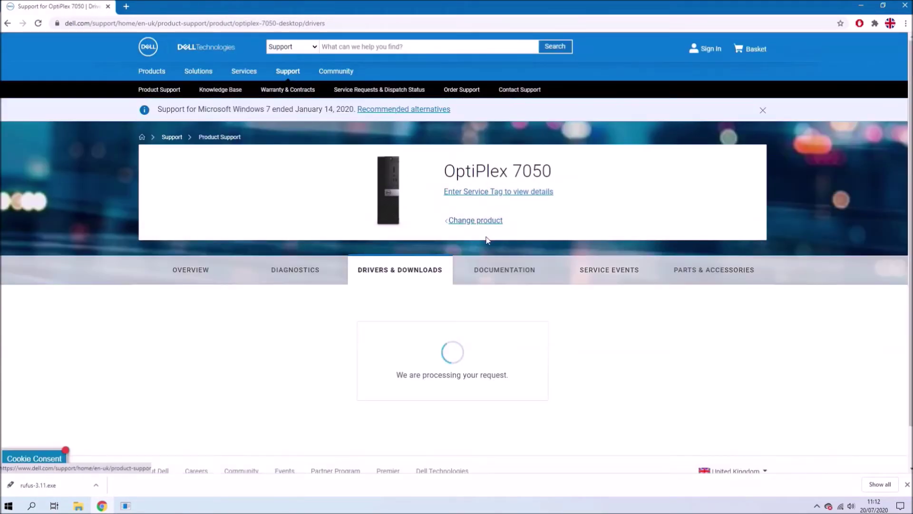
Filter the OptiPlex 7050 driver list to BIOS and download the system BIOS update
scroll(438, 342, "down", 3)
left_click(523, 291)
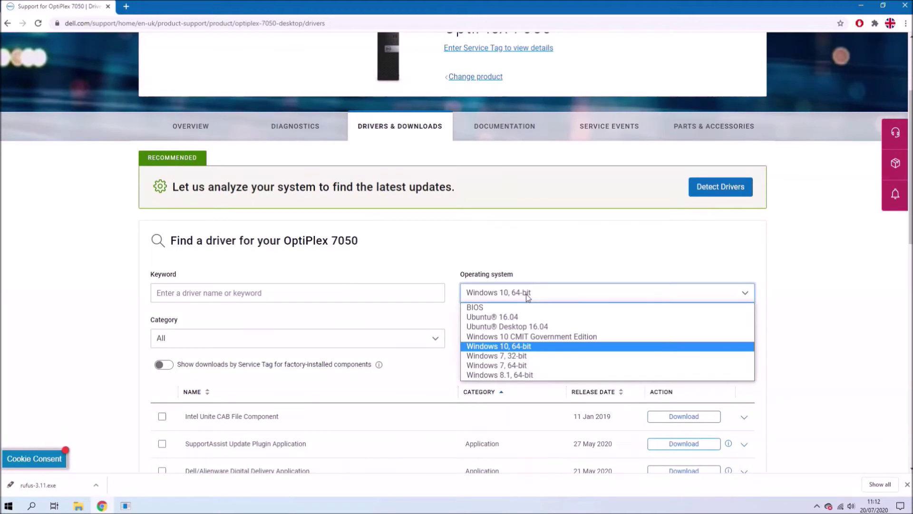
left_click(526, 307)
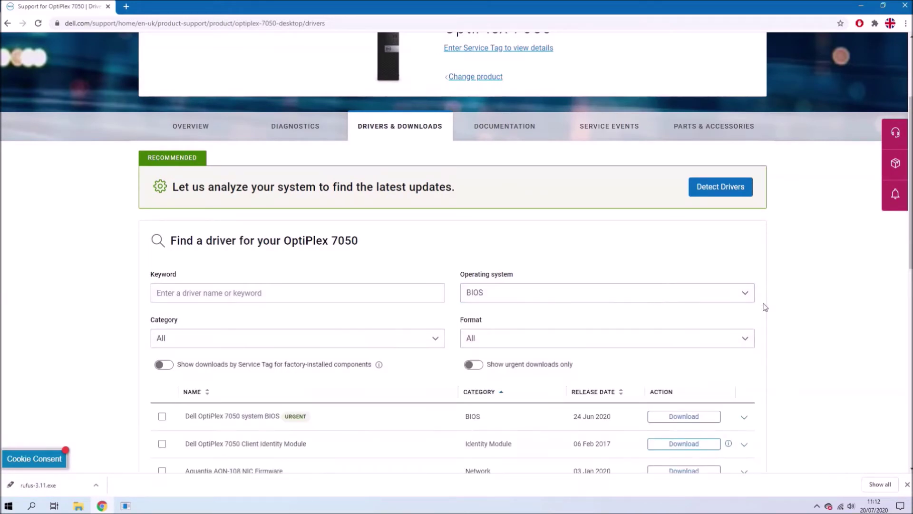
scroll(613, 312, "down", 2)
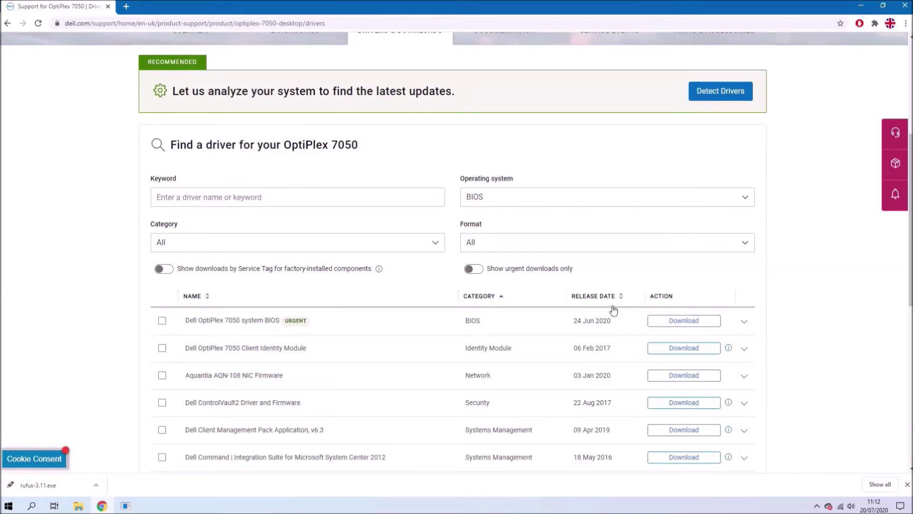
left_click(705, 326)
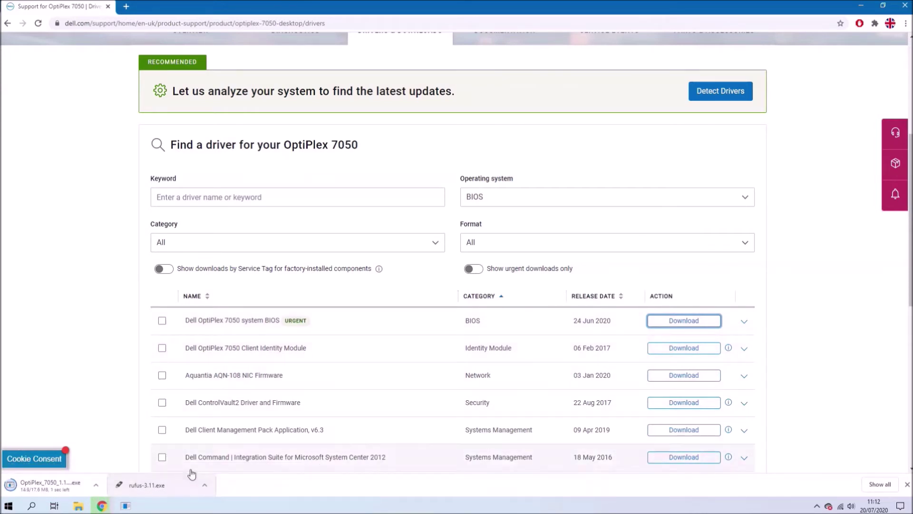
Show the downloaded OptiPlex_7050_1.13.5 file in its folder and copy it
right_click(75, 493)
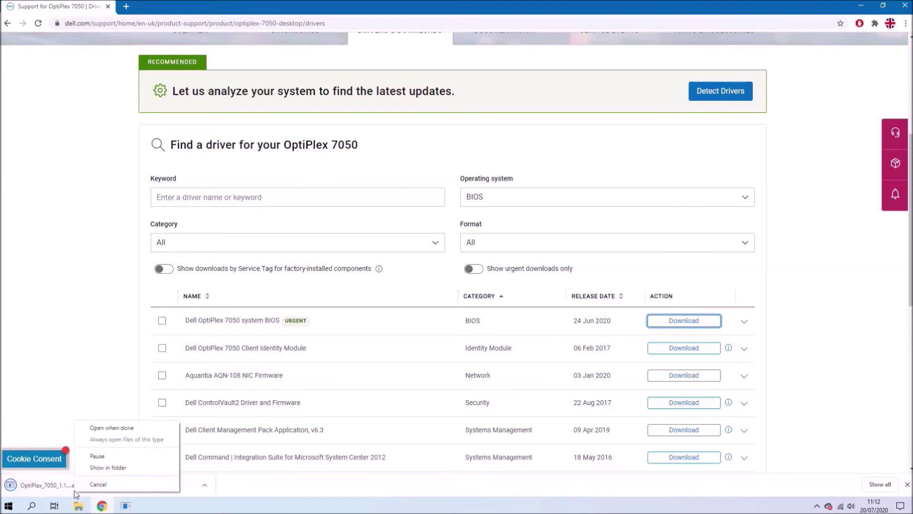
left_click(94, 467)
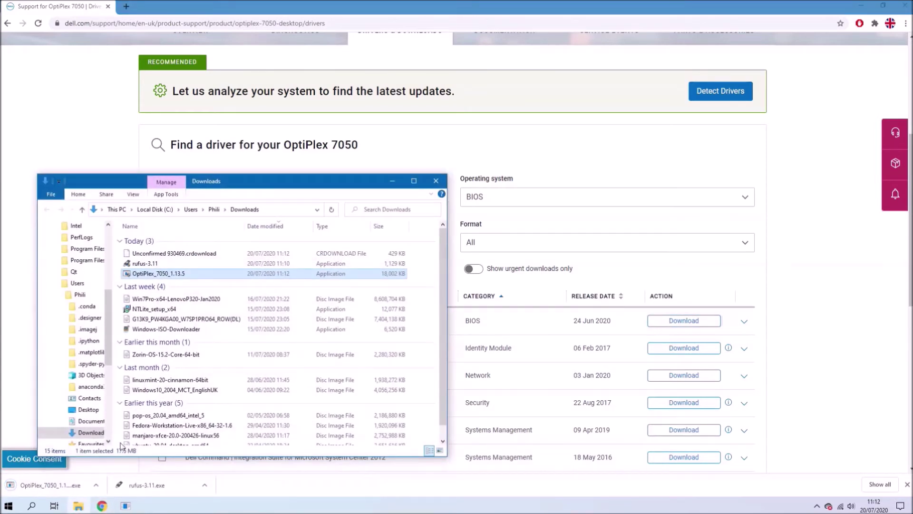
right_click(187, 279)
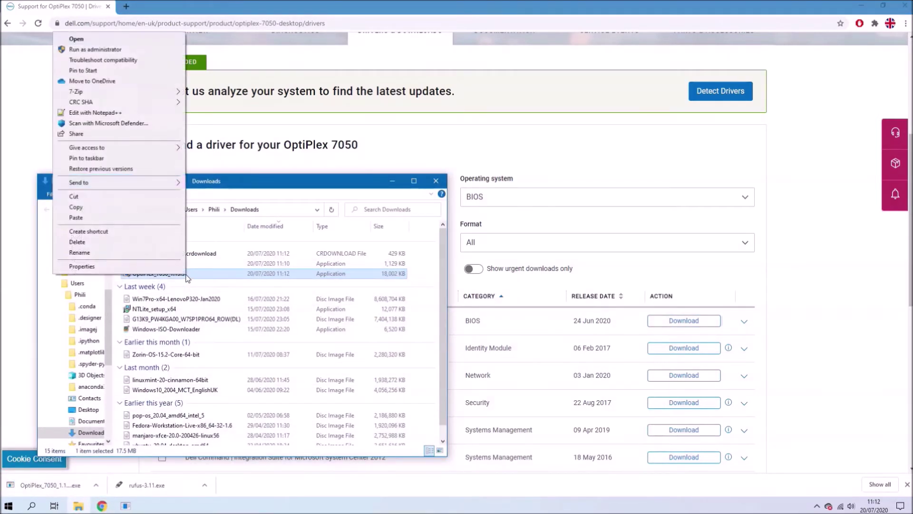
left_click(142, 208)
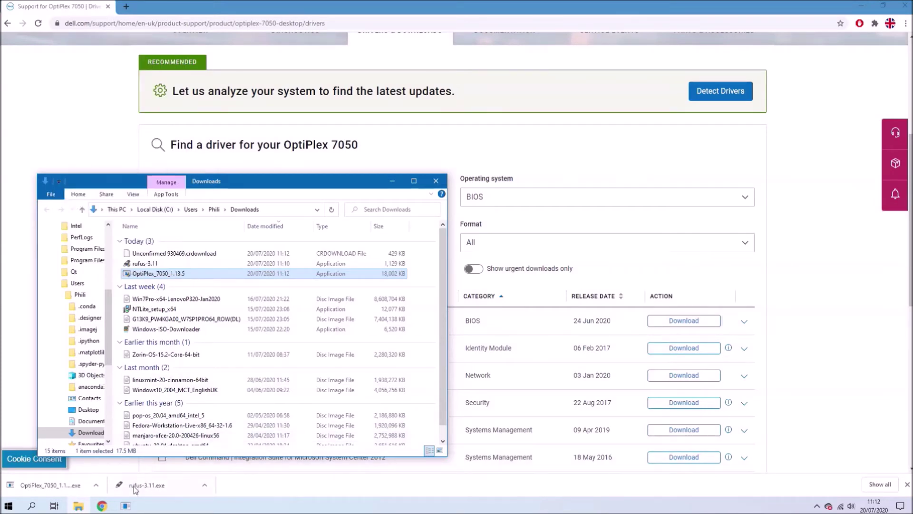
Minimize System Information and Chrome, and navigate File Explorer to This PC
left_click(131, 506)
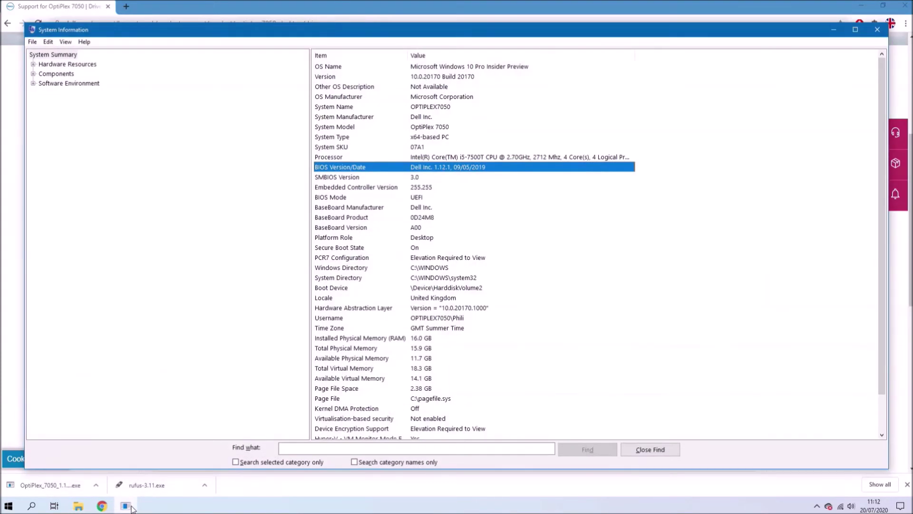
left_click(127, 506)
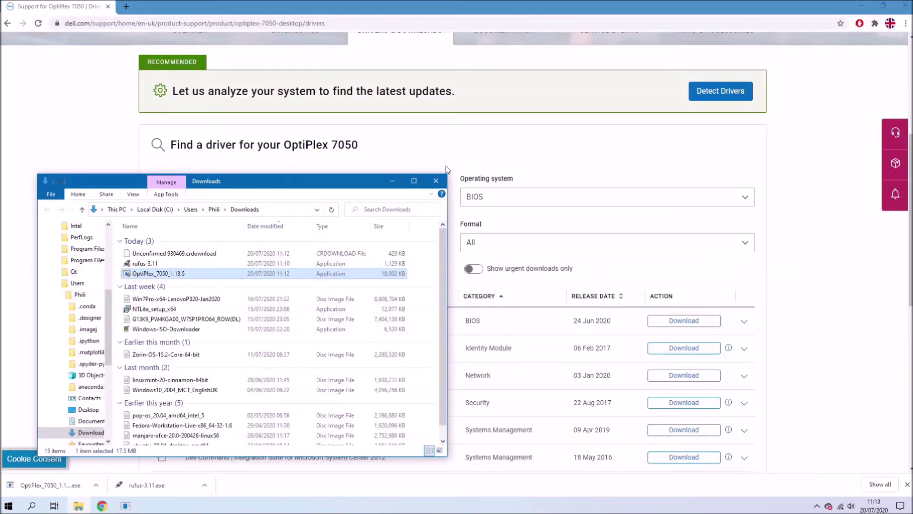
left_click(396, 181)
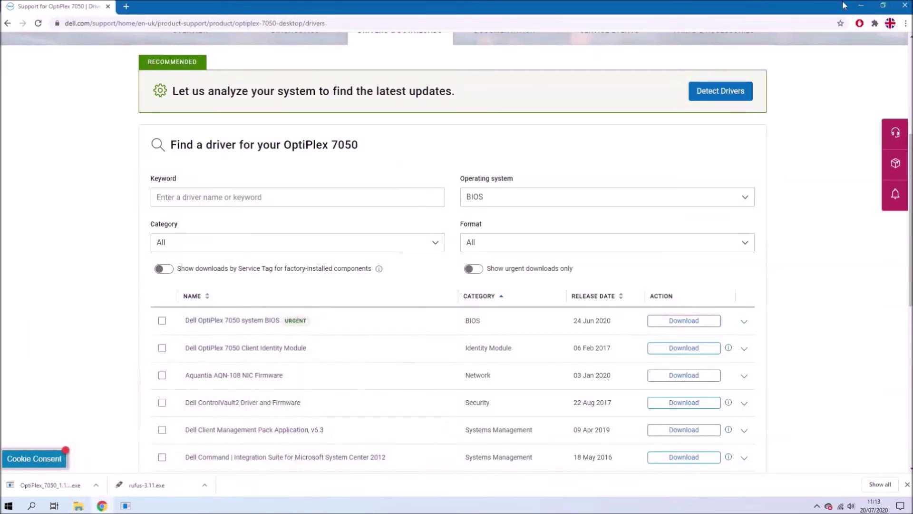
left_click(858, 8)
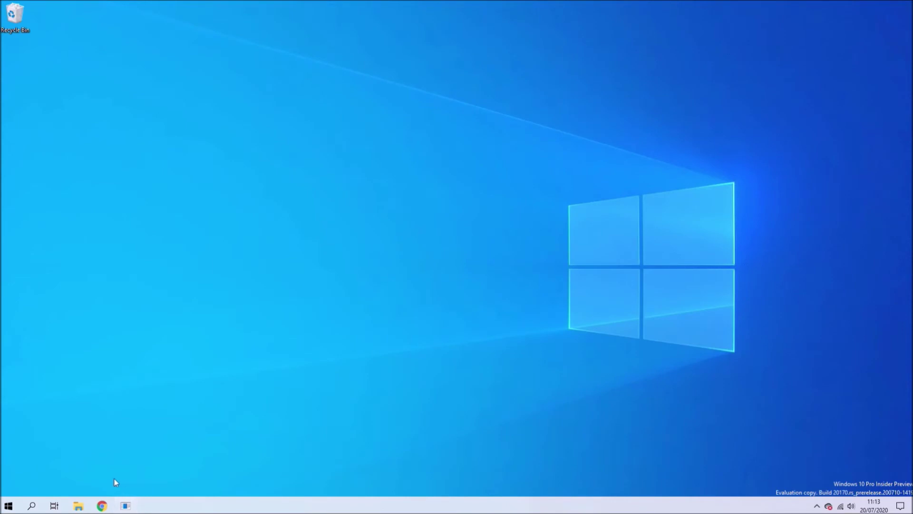
left_click(80, 506)
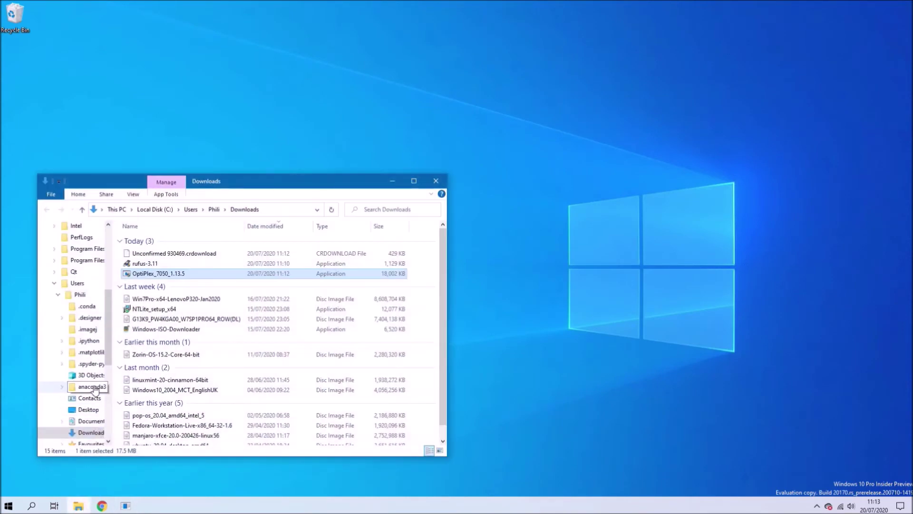
scroll(94, 389, "up", 4)
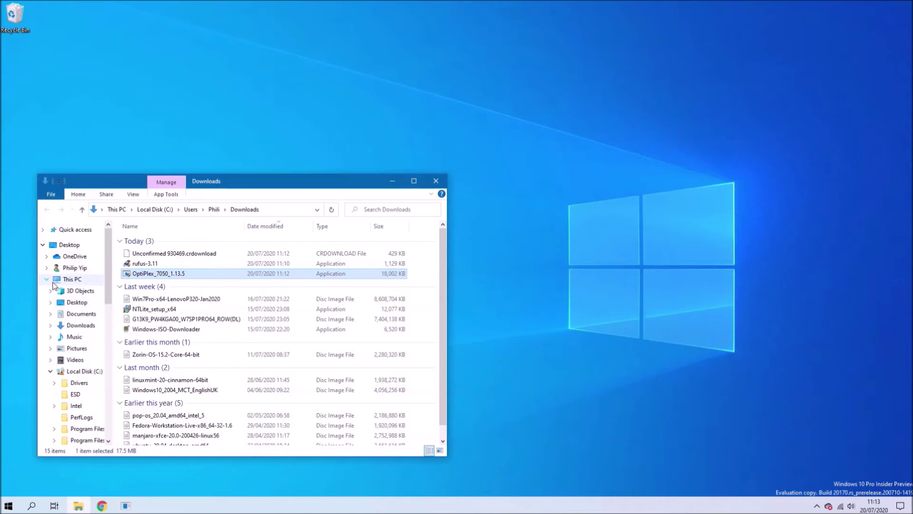
left_click(47, 279)
left_click(71, 281)
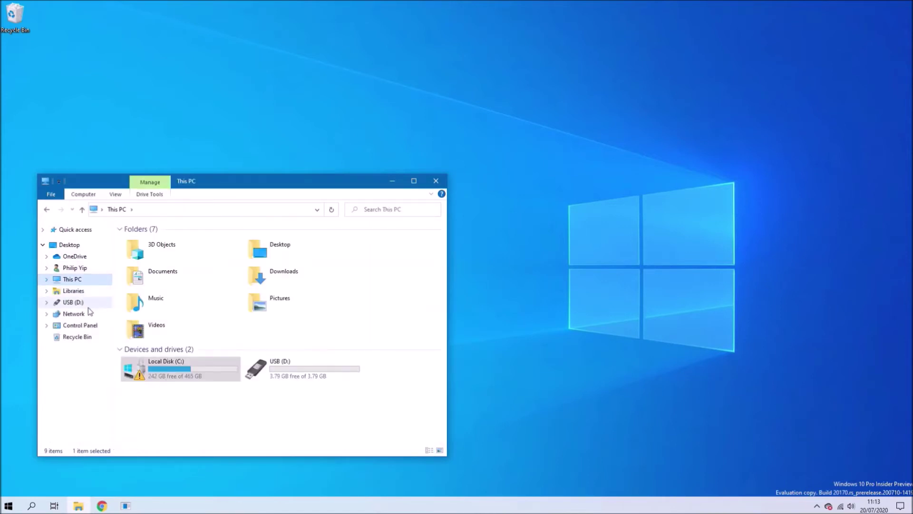
Paste OptiPlex_7050_1.13.5 onto USB (D:), then bring up the Start quick menu to shut down
double_click(284, 359)
right_click(216, 294)
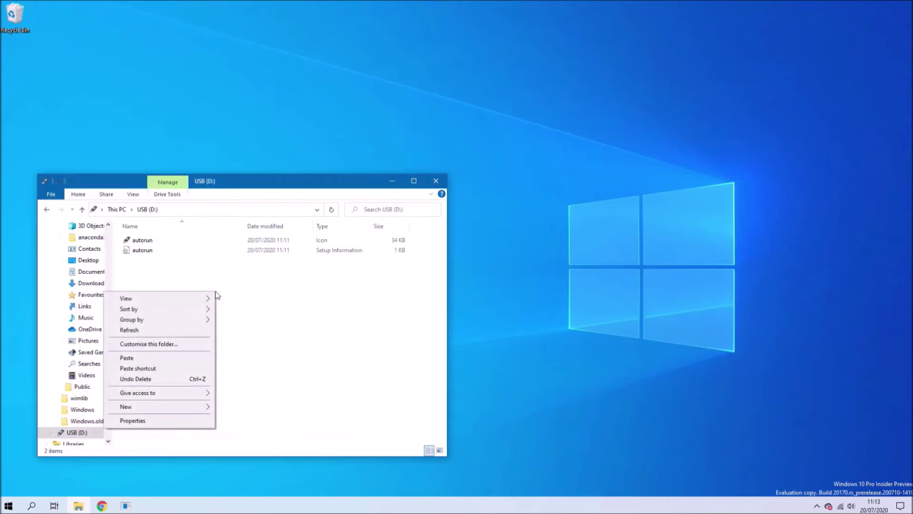
left_click(180, 358)
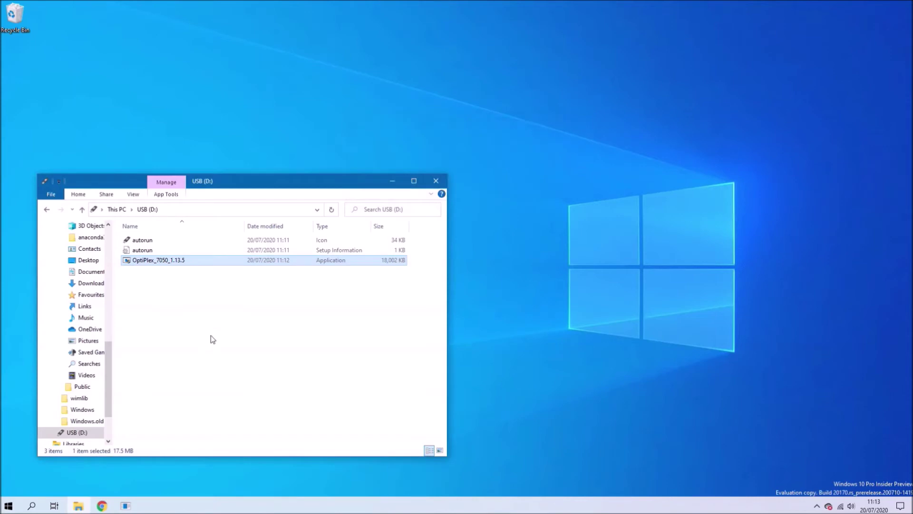
left_click(188, 270)
left_click(188, 262)
right_click(10, 505)
mouse_move(38, 488)
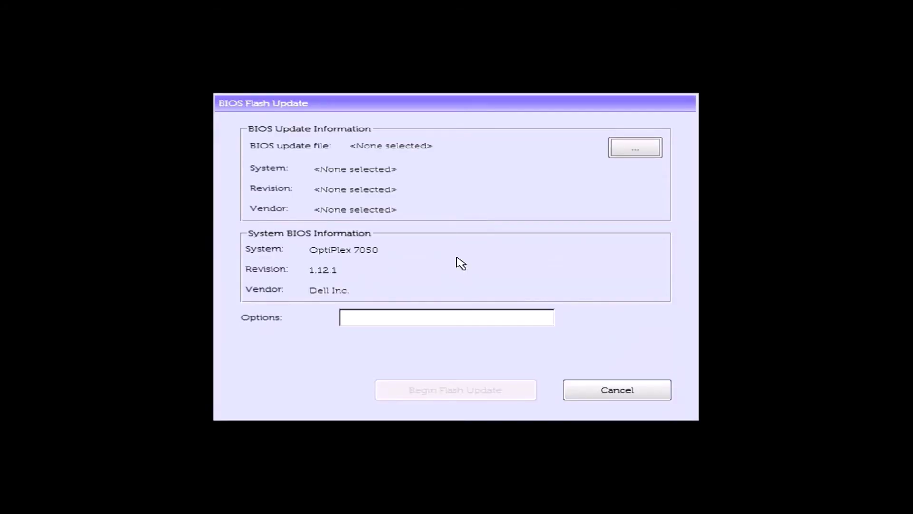
Choose OptiPlex_7050_1.13.5.exe as the update file and begin the flash update
left_click(635, 148)
left_click(439, 219)
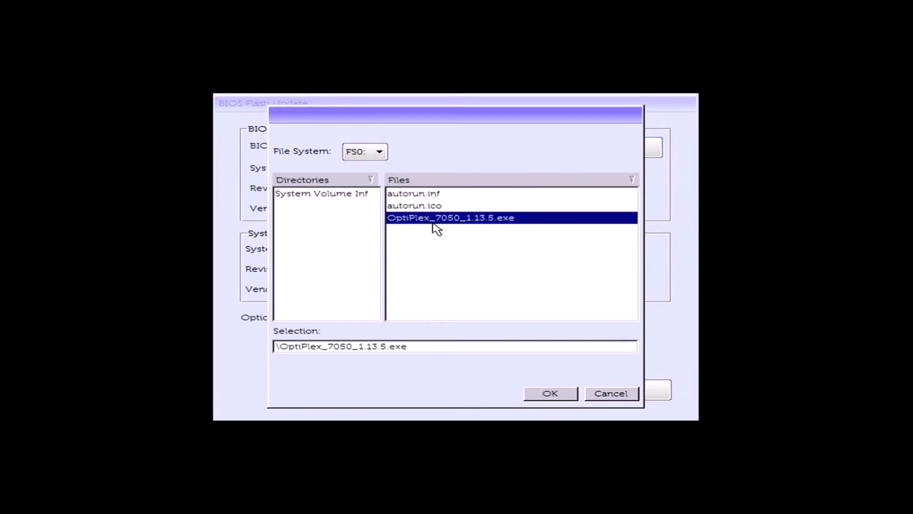
left_click(547, 396)
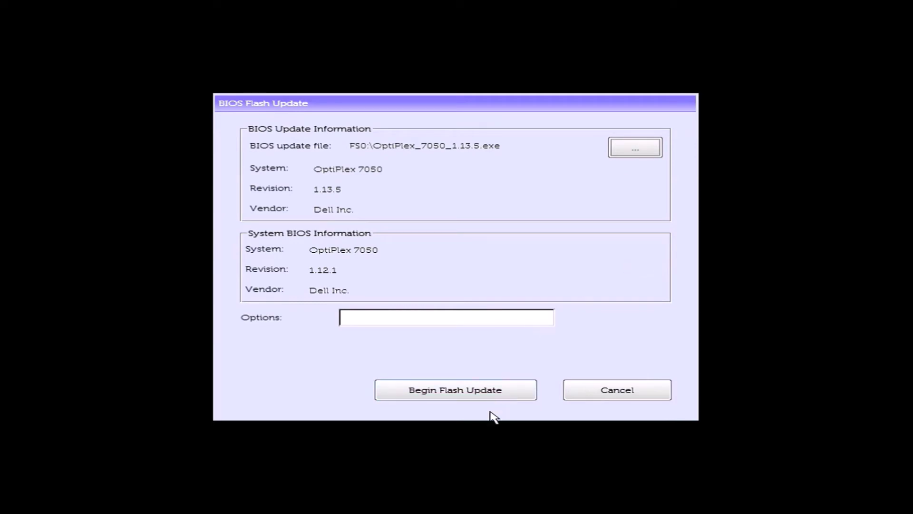
left_click(493, 388)
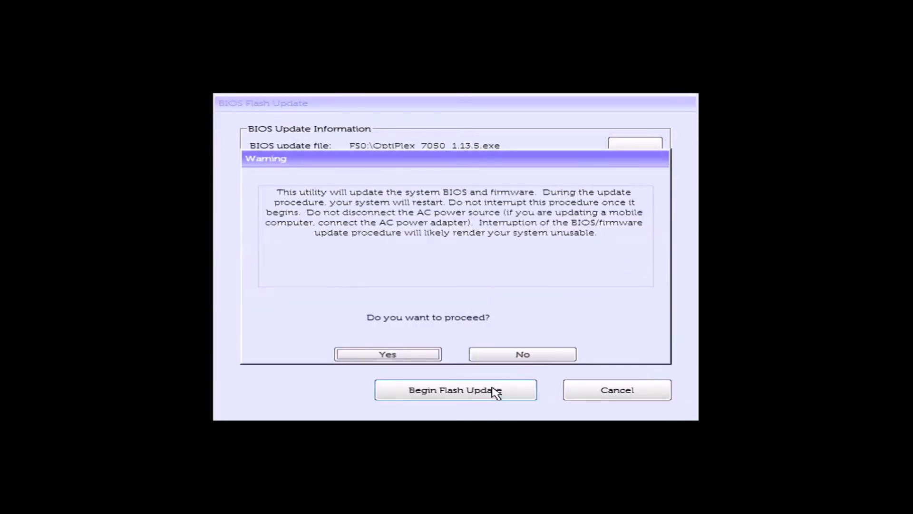
Confirm the warning so BIOS 1.13.5 flashes and the PC reboots to Windows
left_click(398, 354)
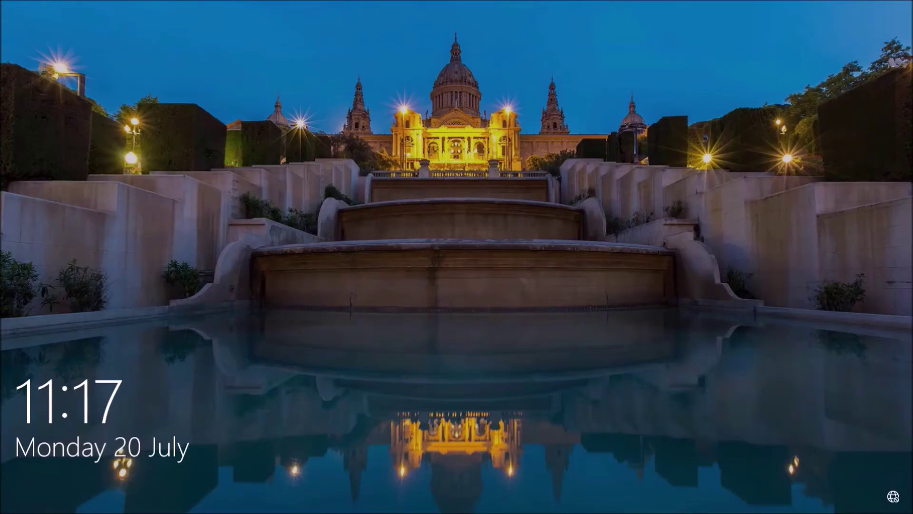
Sign in to Windows 10 with the PIN and dismiss the OneDrive sign-in warning
key("space")
type("12")
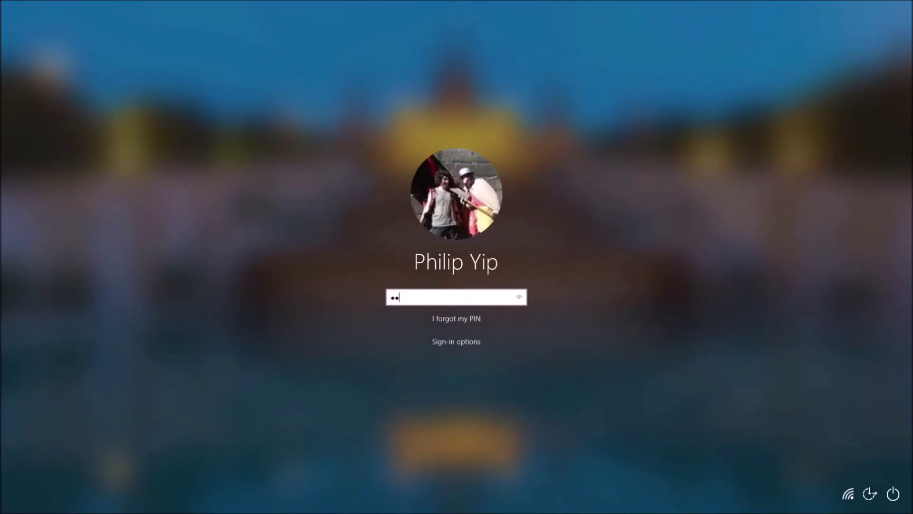
type("34")
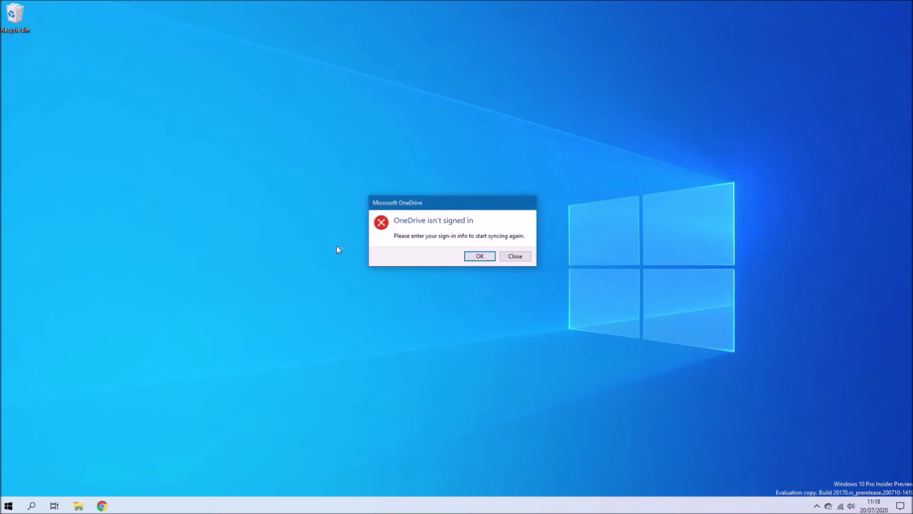
left_click(527, 257)
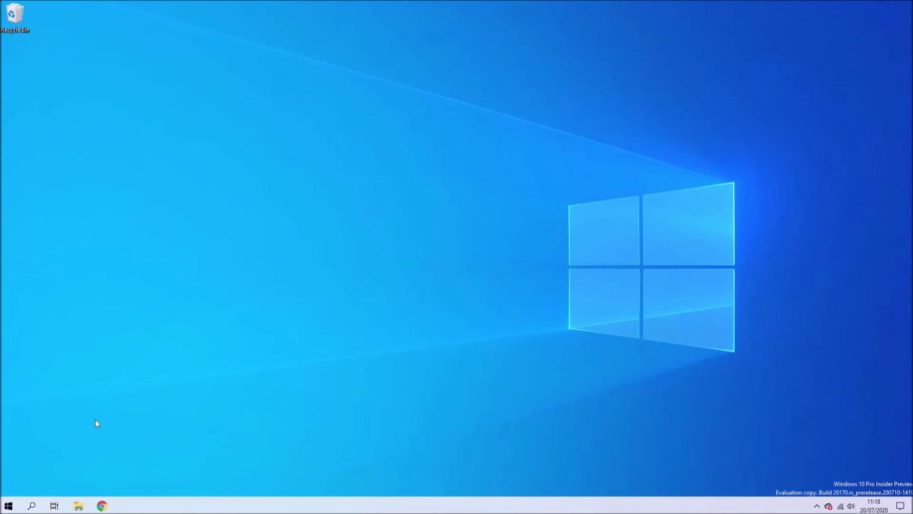
Run msinfo32 and check that BIOS Version/Date reads Dell Inc. 1.13.5, 16/06/2020
key("super+r")
type("msinfo")
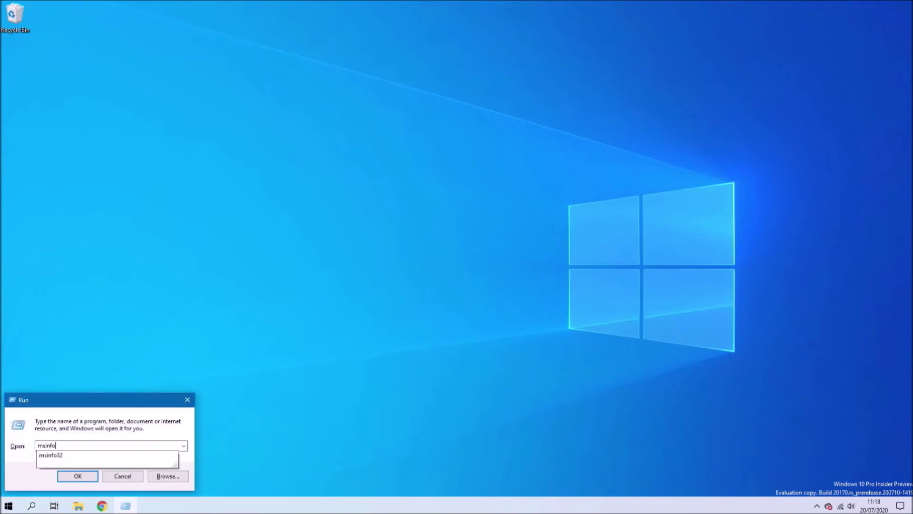
type("32")
key("Return")
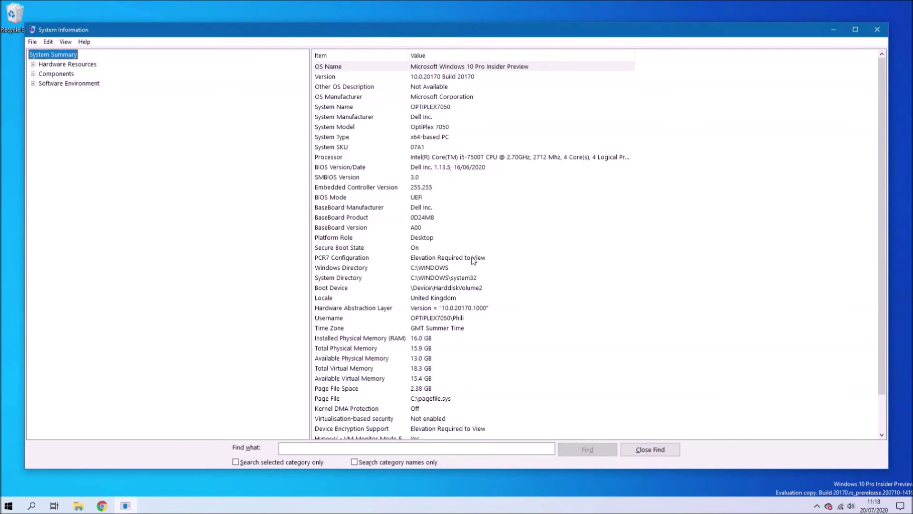
left_click(524, 171)
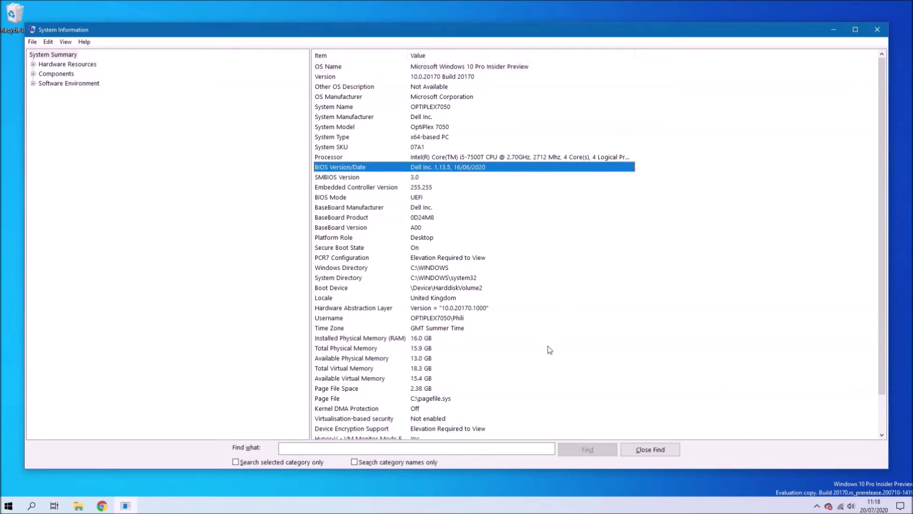
left_click(877, 29)
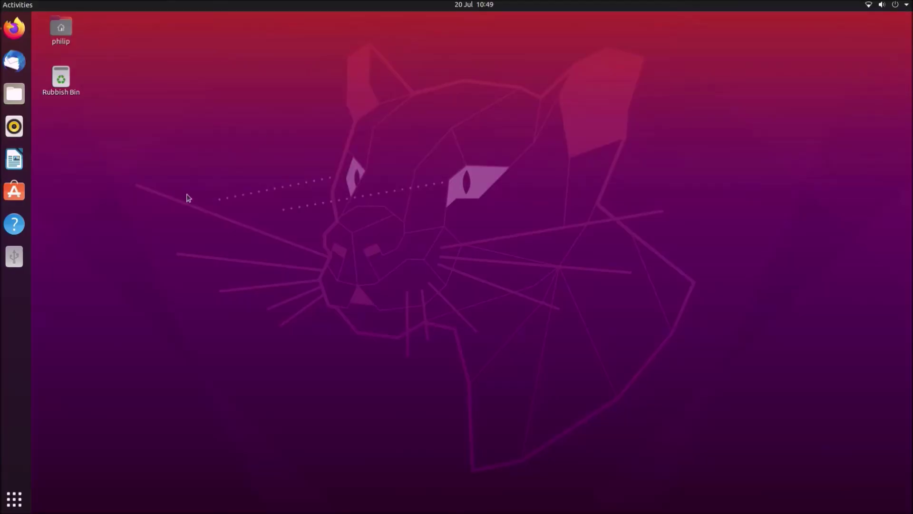
Open a terminal and run 'sudo dmidecode -s bios-version' with the account password
left_click(15, 499)
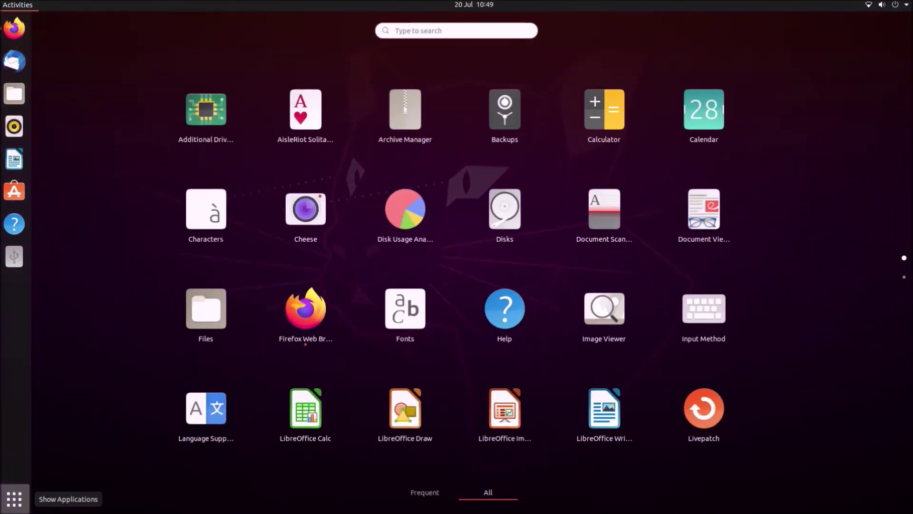
scroll(456, 301, "down", 1)
left_click(604, 328)
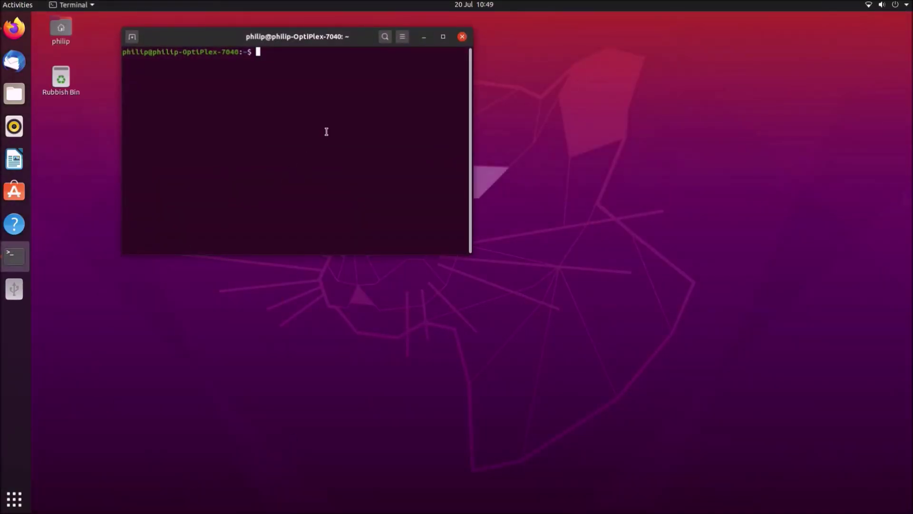
type("sudo dmidecode -")
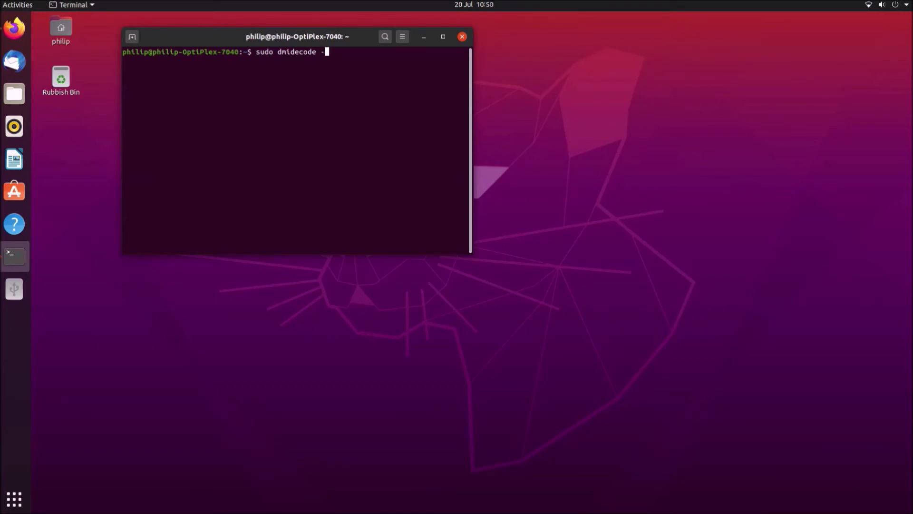
type("s bios-version")
key("Return")
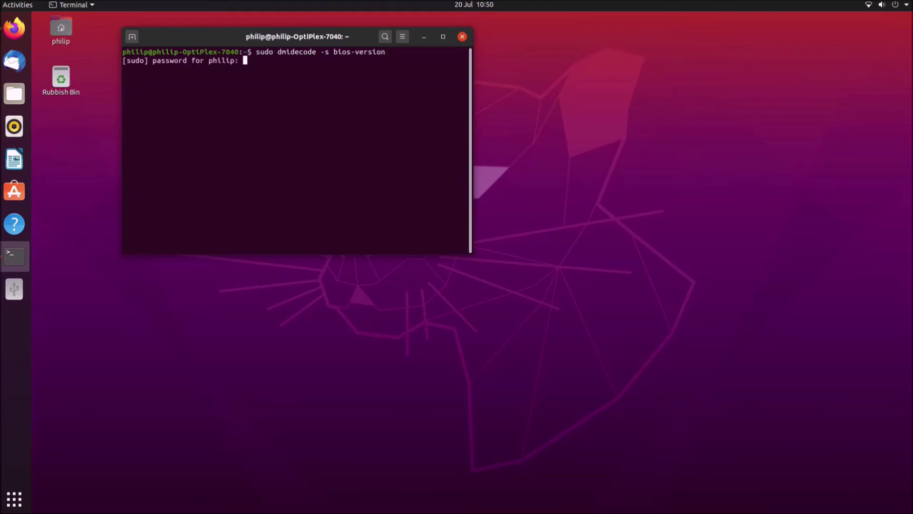
key("Return")
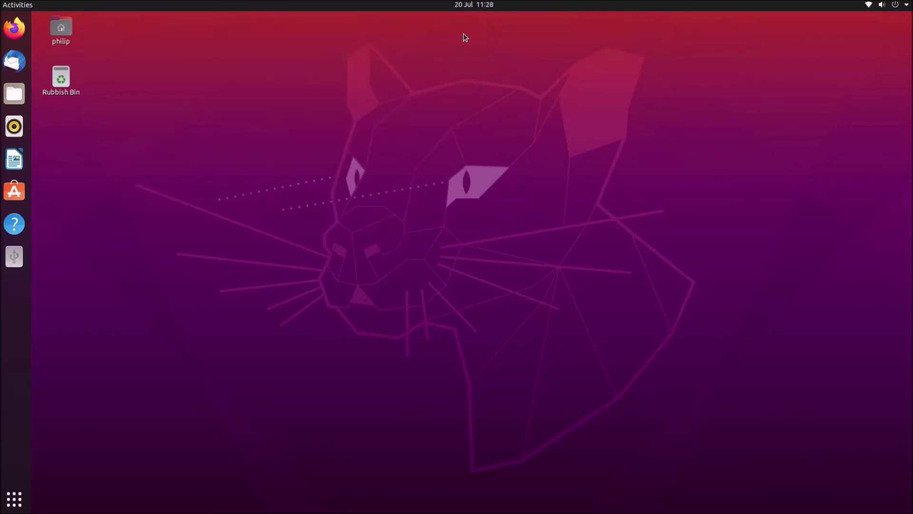
Run the full 'sudo dmidecode' listing in a new maximized terminal and select the SMBIOS 3.0.0 line
left_click(14, 498)
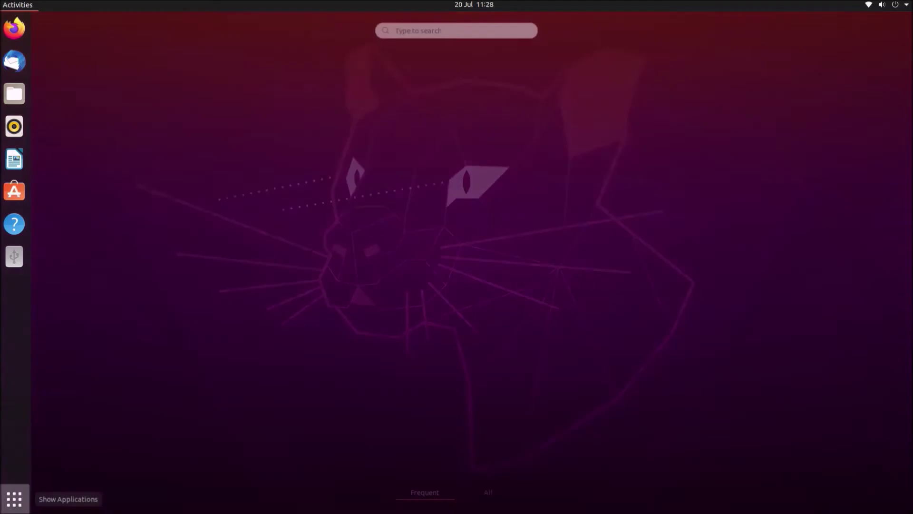
left_click(199, 116)
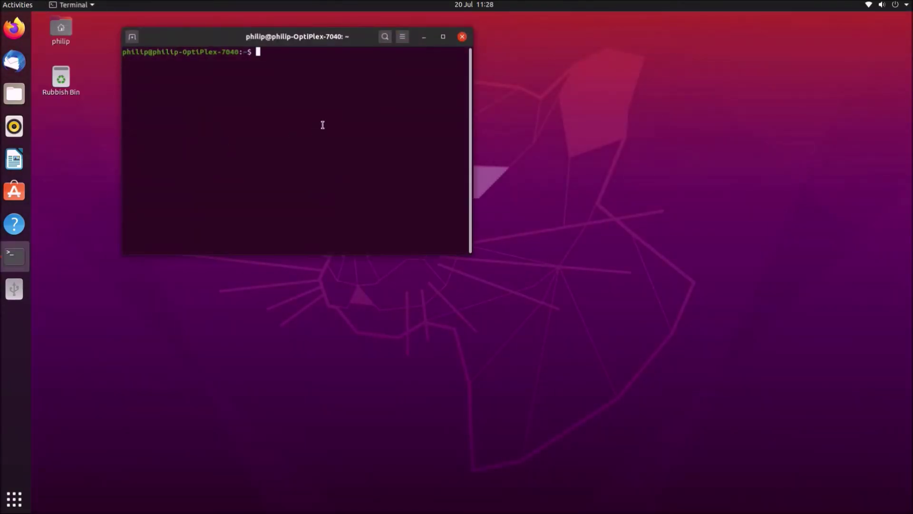
type("sudo dmidecode -s smbios-version")
key("BackSpace")
key("BackSpace")
key("BackSpace")
key("BackSpace")
key("BackSpace")
key("BackSpace")
key("BackSpace")
key("BackSpace")
key("BackSpace")
key("BackSpace")
key("BackSpace")
key("BackSpace")
key("BackSpace")
key("BackSpace")
key("BackSpace")
key("BackSpace")
key("BackSpace")
key("Return")
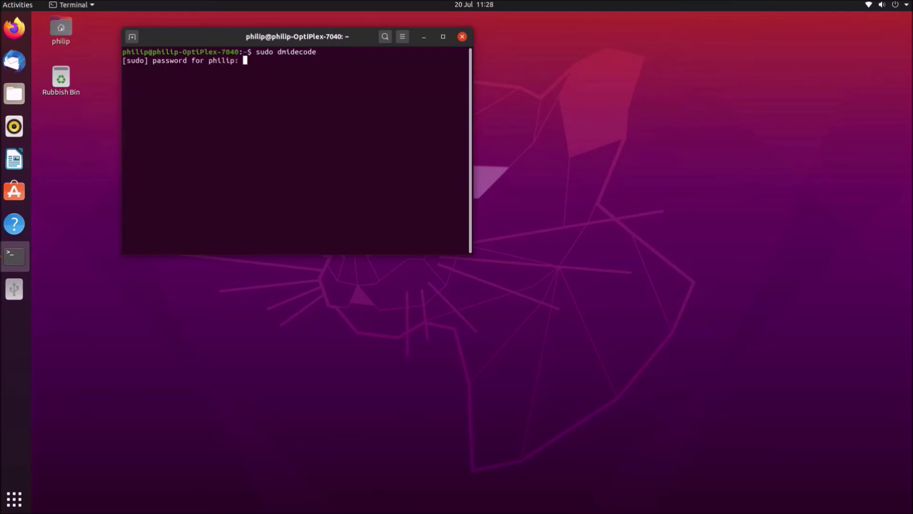
key("Return")
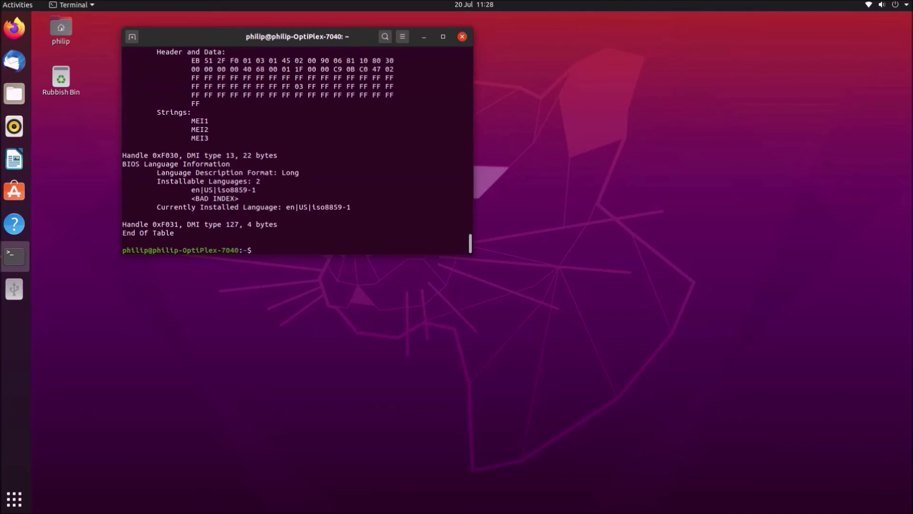
scroll(295, 143, "up", 1)
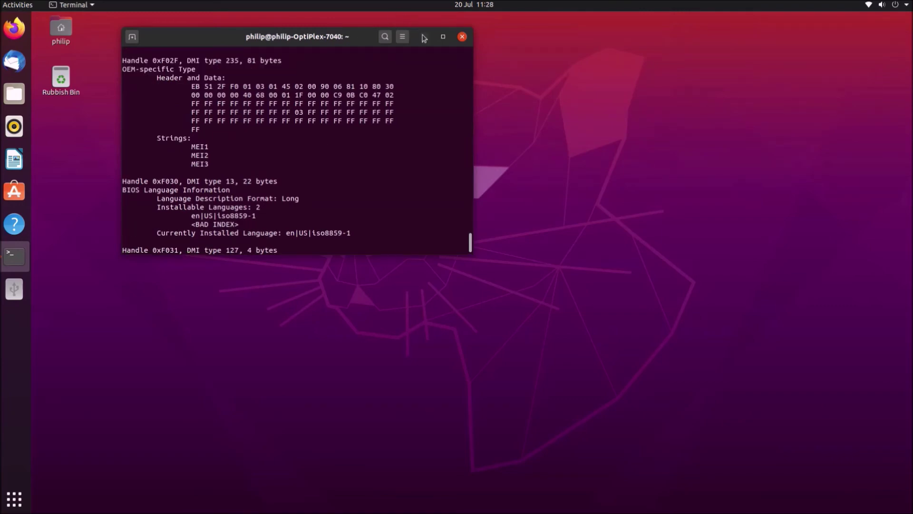
left_click(443, 36)
scroll(503, 197, "up", 20)
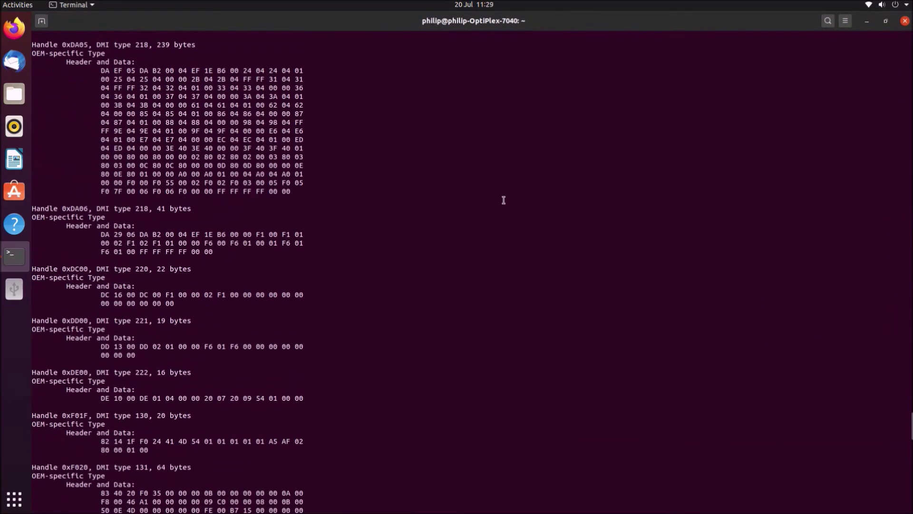
scroll(504, 200, "up", 20)
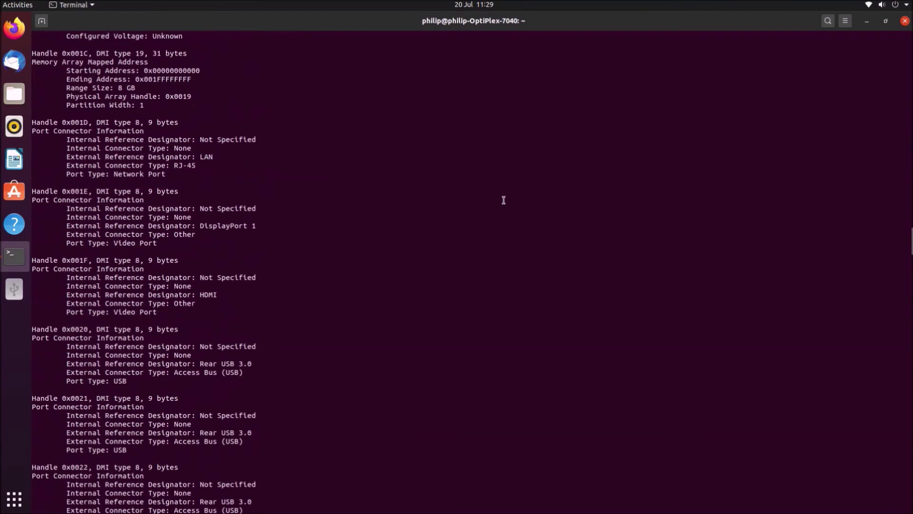
scroll(503, 199, "up", 20)
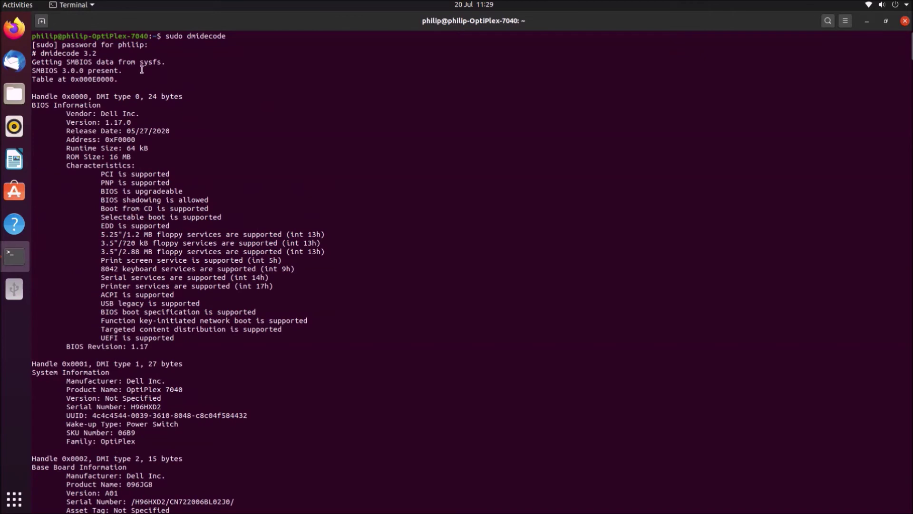
triple_click(142, 70)
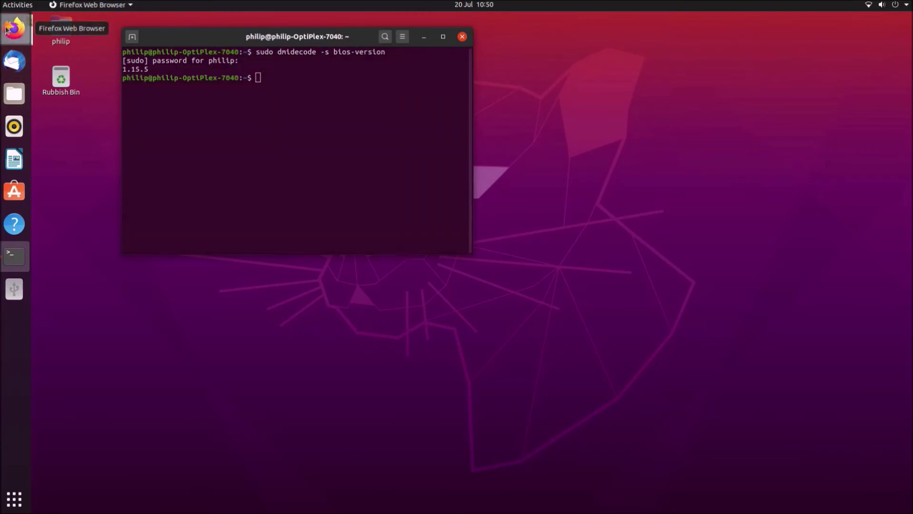
Copy the Debian install command from the GParted page and run 'sudo apt-get install gparted'
left_click(14, 29)
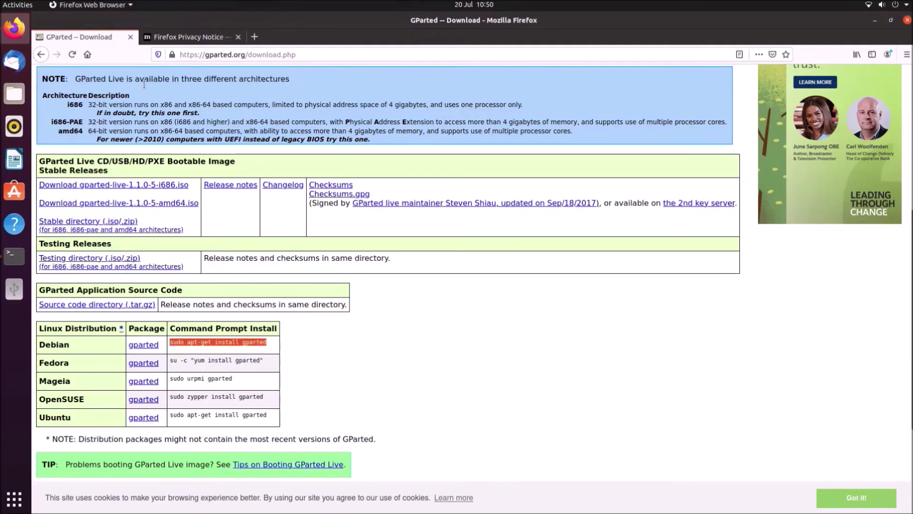
right_click(252, 339)
left_click(262, 350)
left_click(875, 21)
right_click(405, 162)
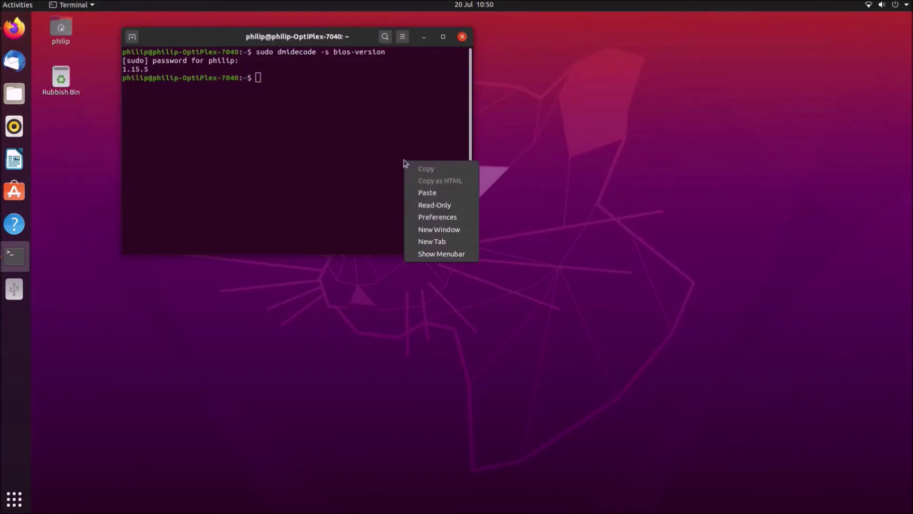
left_click(434, 192)
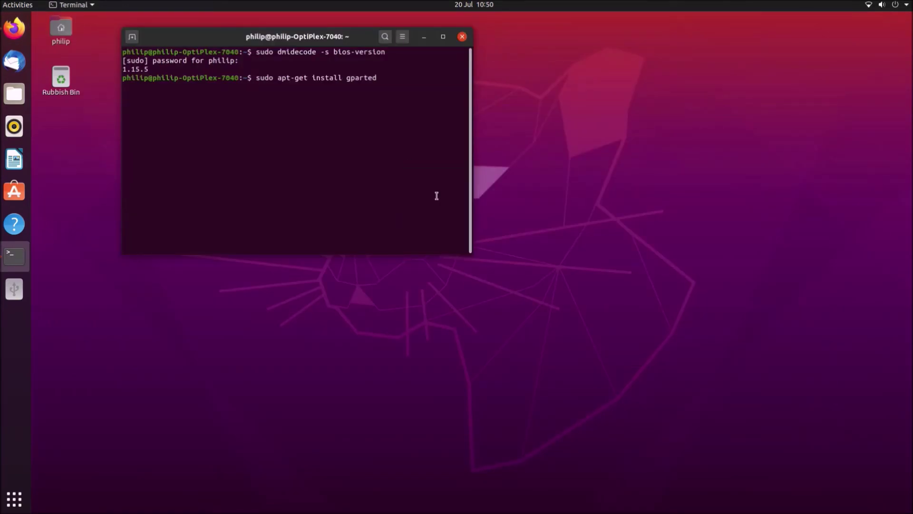
key("Return")
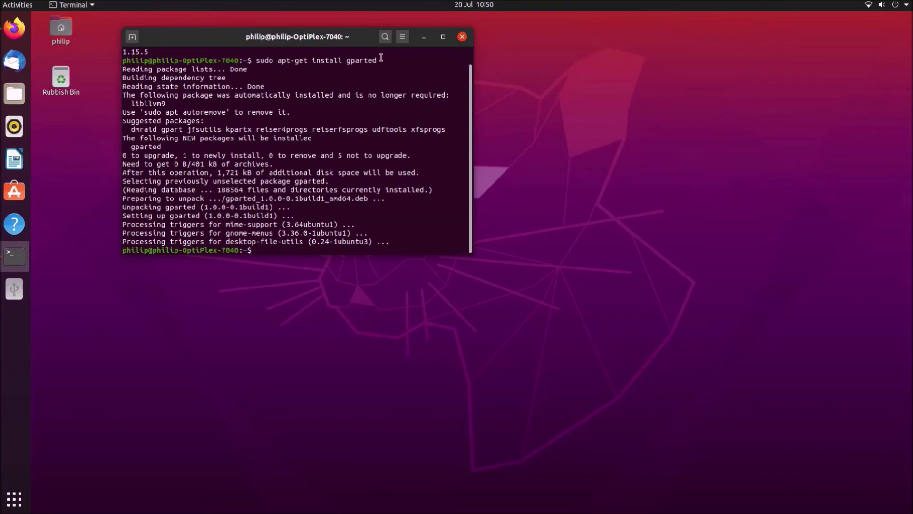
left_click(14, 498)
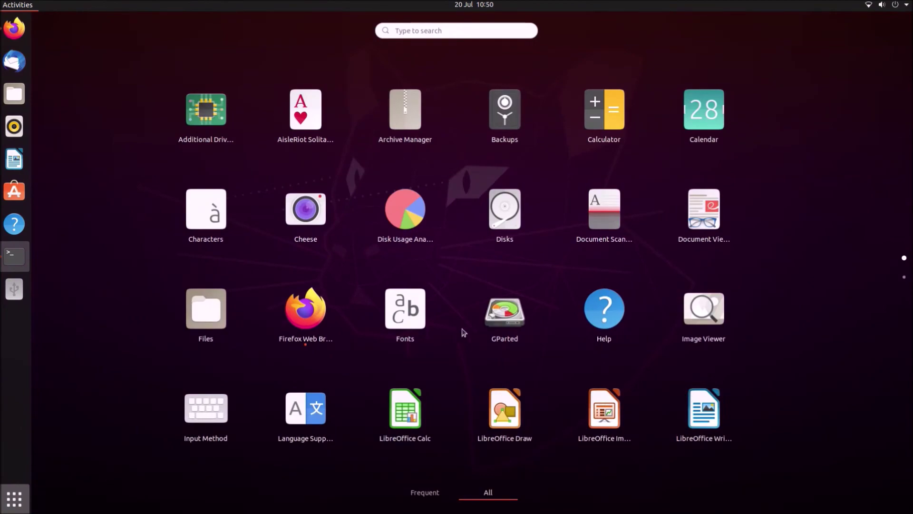
Launch GParted as root, switch to the 3.80 GiB /dev/sdb drive and unmount /dev/sdb1
left_click(511, 316)
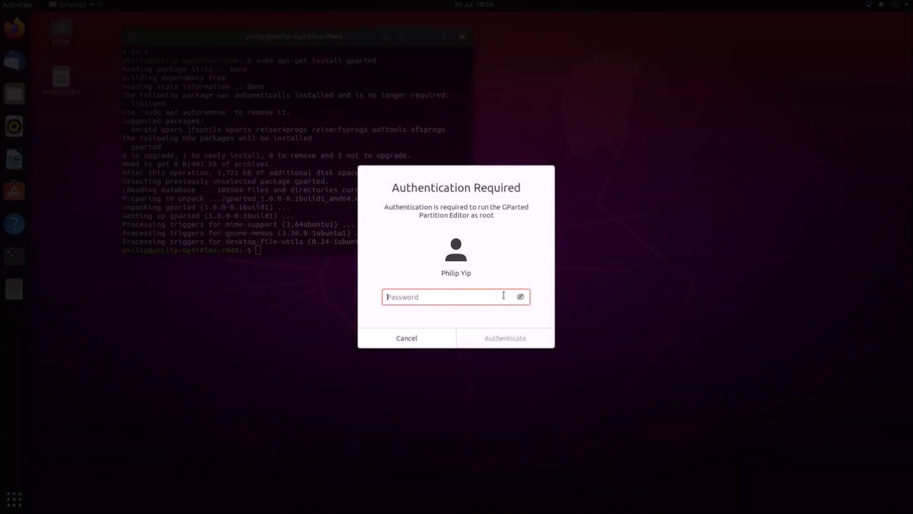
type("••")
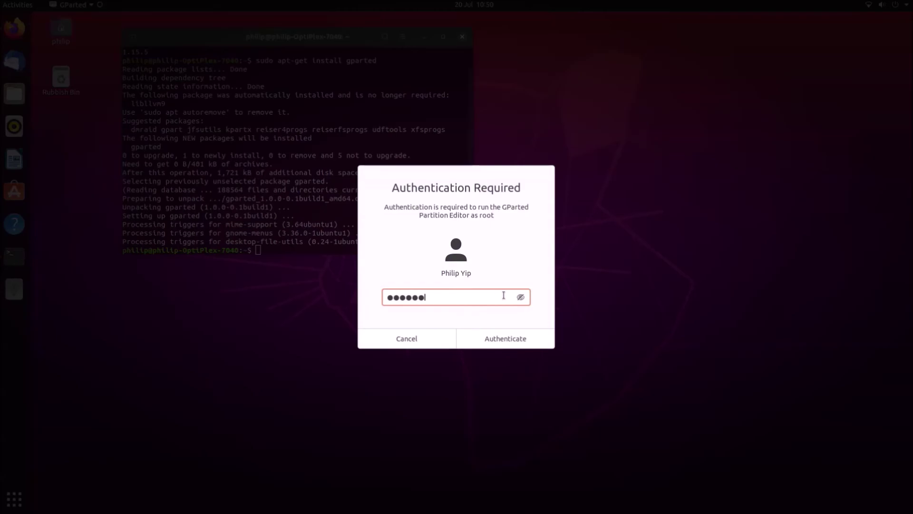
type("••••")
left_click(522, 346)
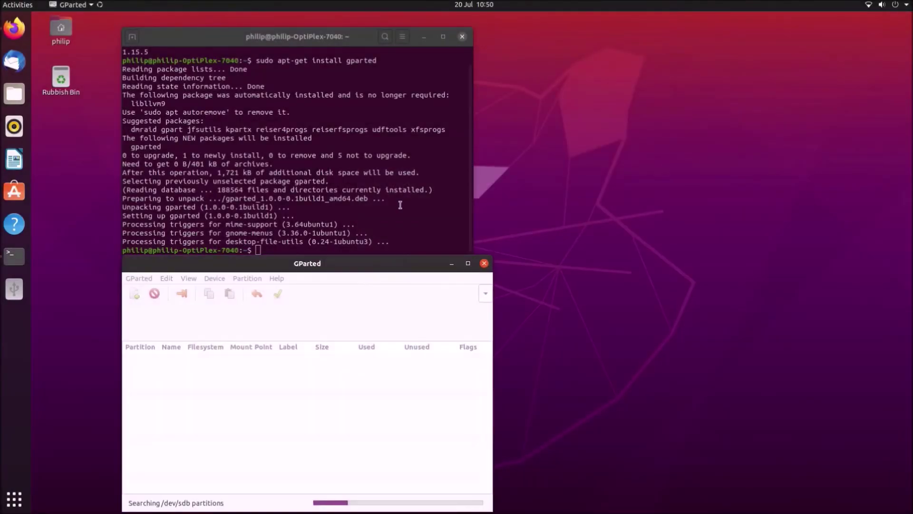
left_click(486, 294)
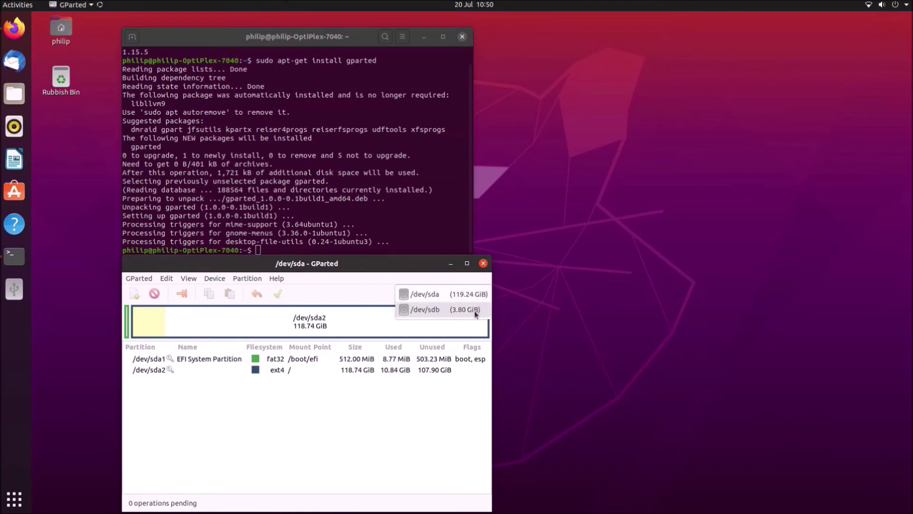
left_click(474, 313)
right_click(340, 334)
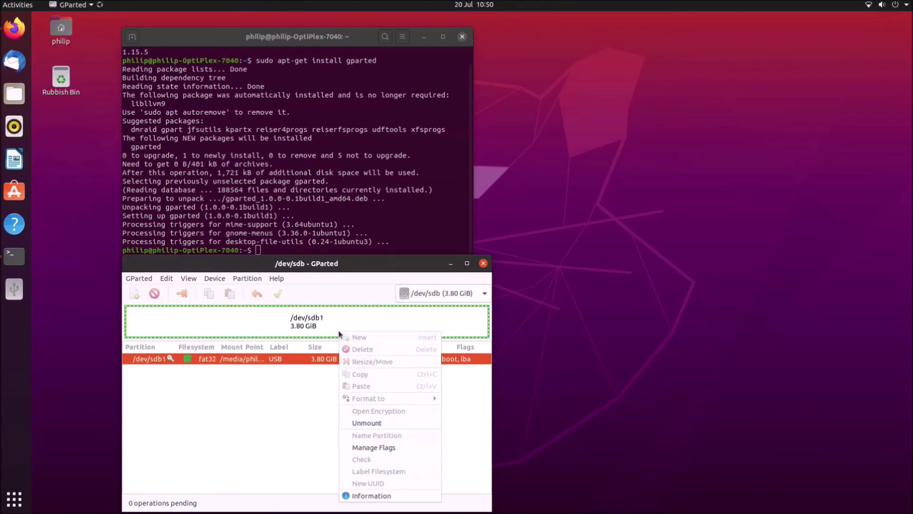
left_click(365, 423)
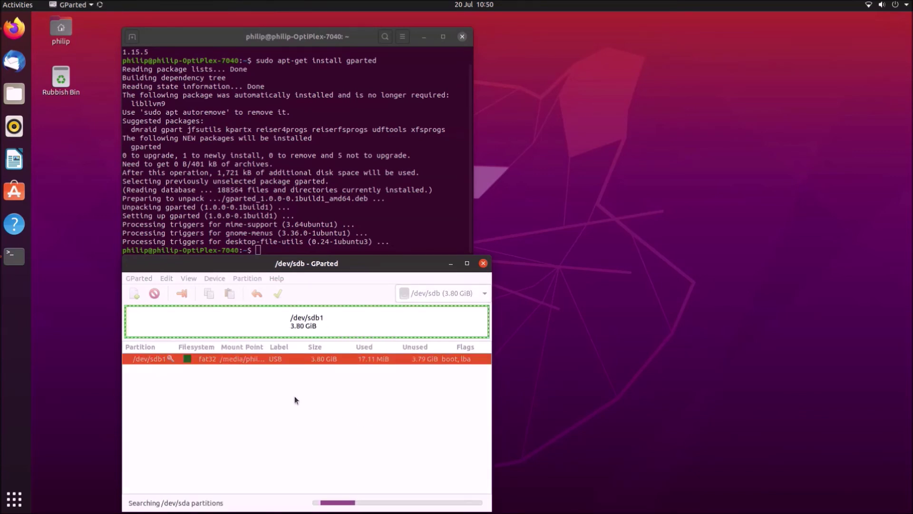
Format /dev/sdb1 as fat32 and apply it, then close GParted and minimize the terminal
right_click(254, 325)
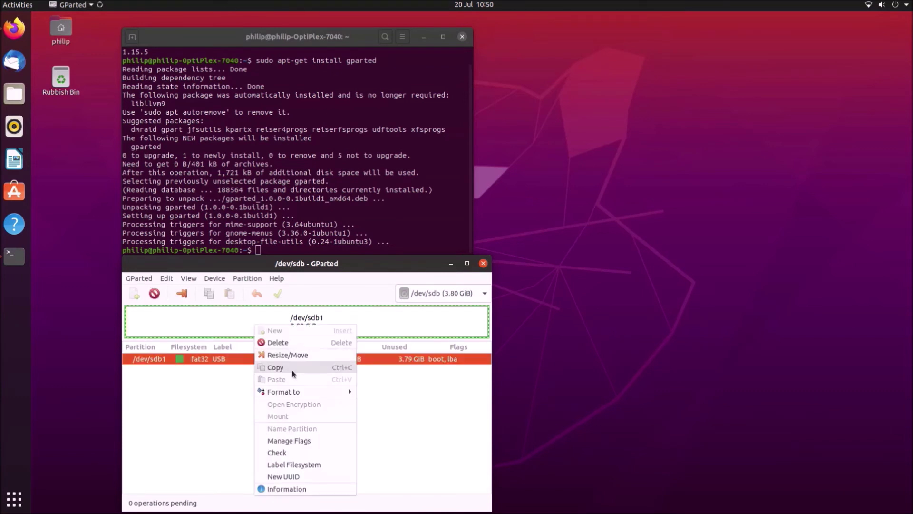
mouse_move(307, 393)
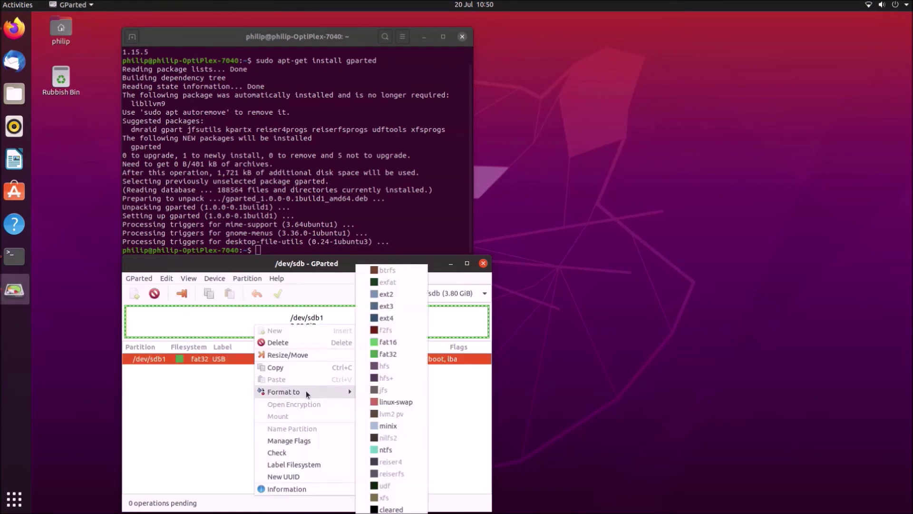
left_click(407, 358)
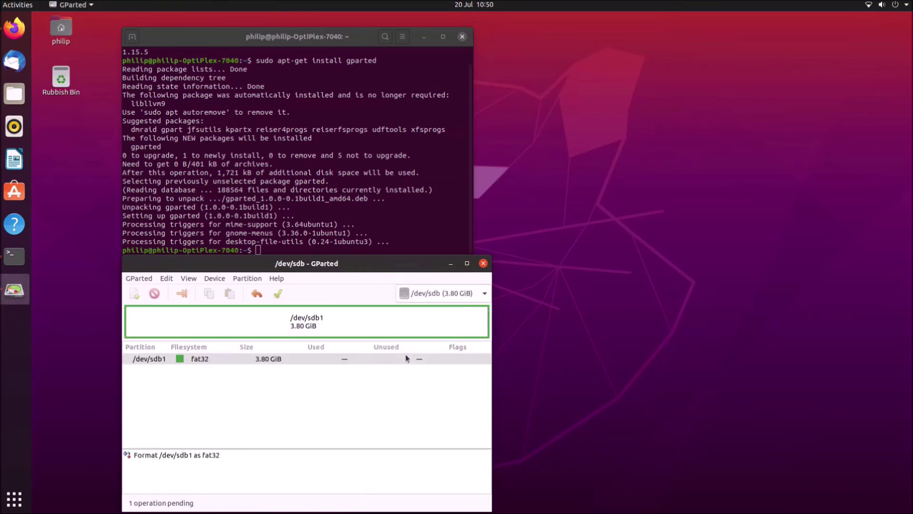
left_click(277, 293)
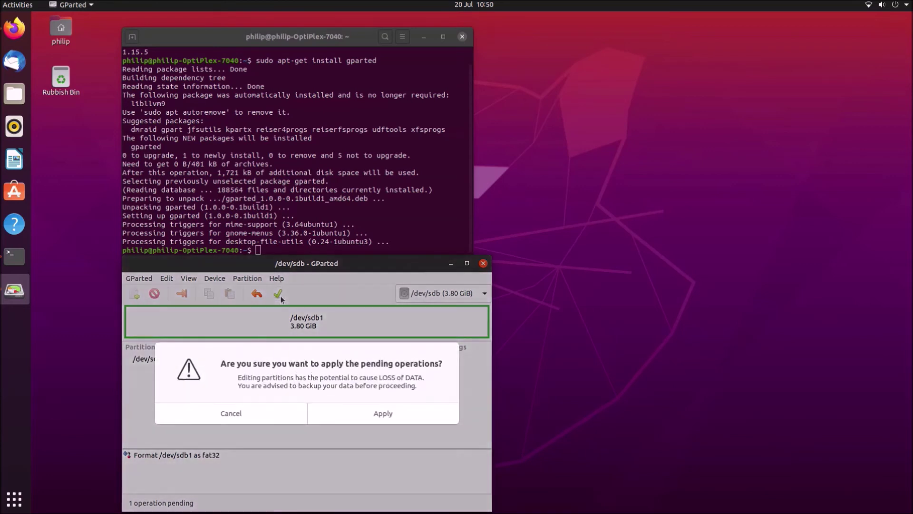
left_click(326, 410)
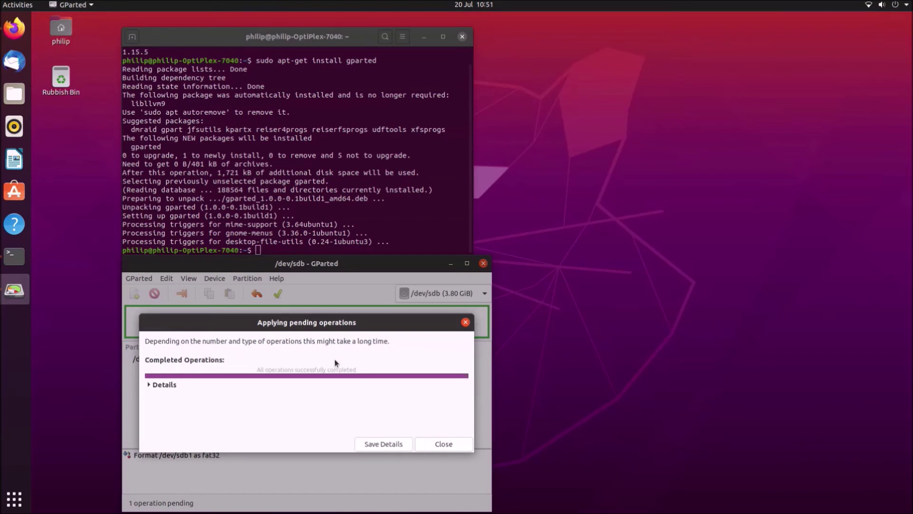
left_click(454, 449)
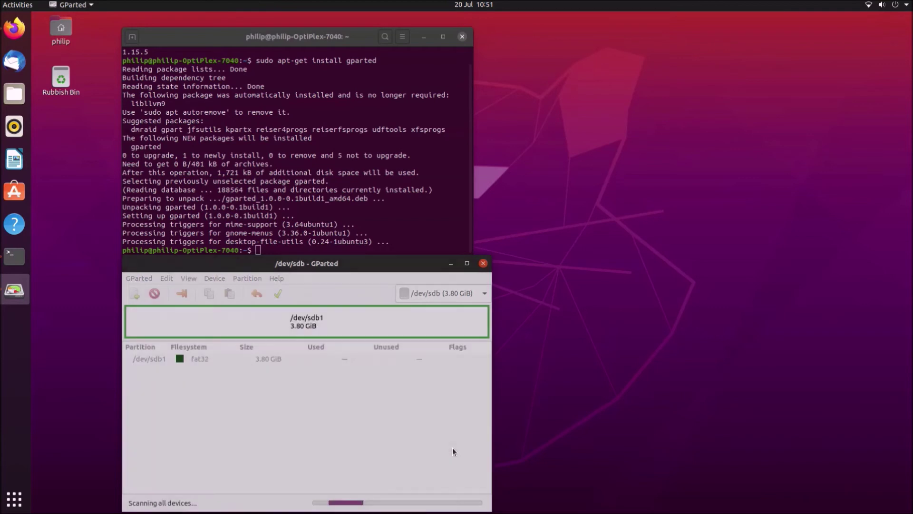
left_click(483, 263)
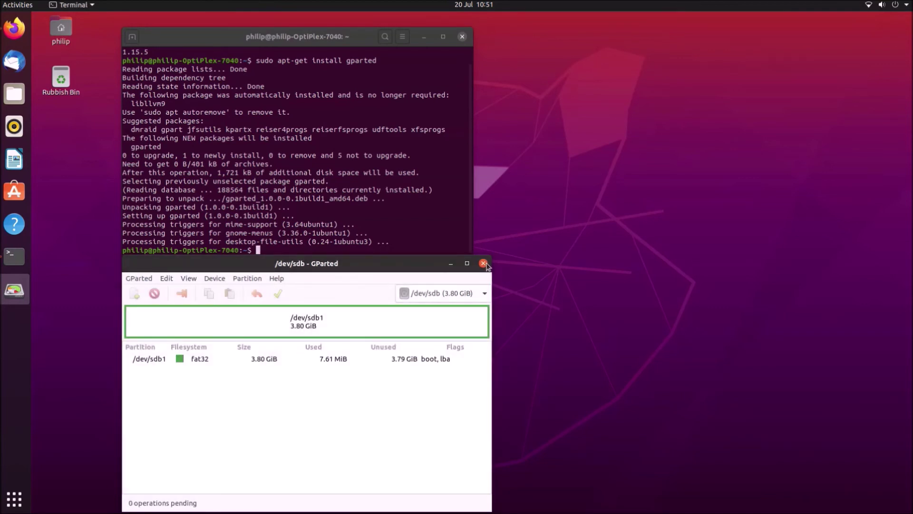
left_click(424, 37)
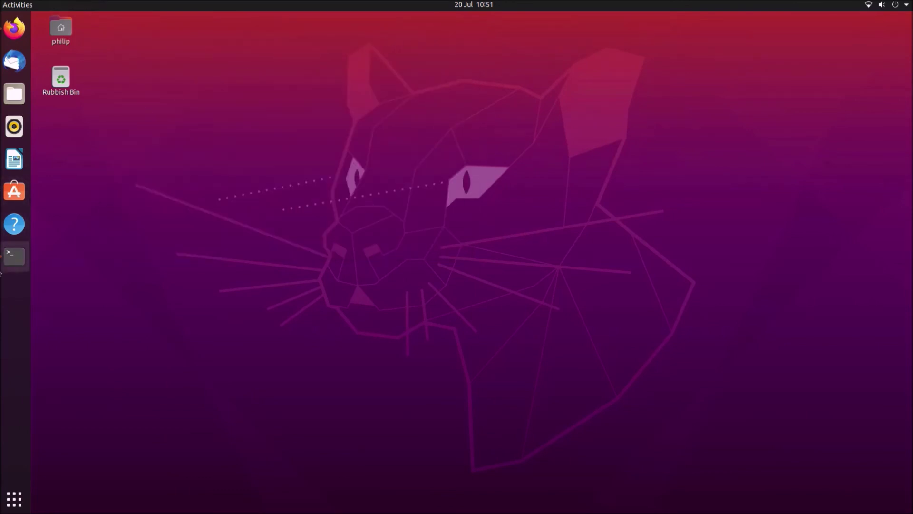
Load dell.co.uk in Firefox's Privacy Notice tab
left_click(15, 29)
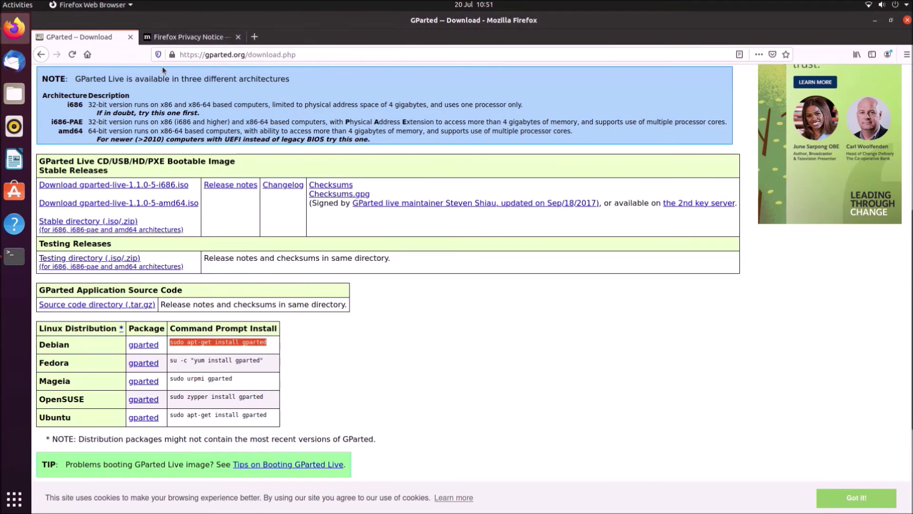
left_click(185, 37)
left_click(182, 55)
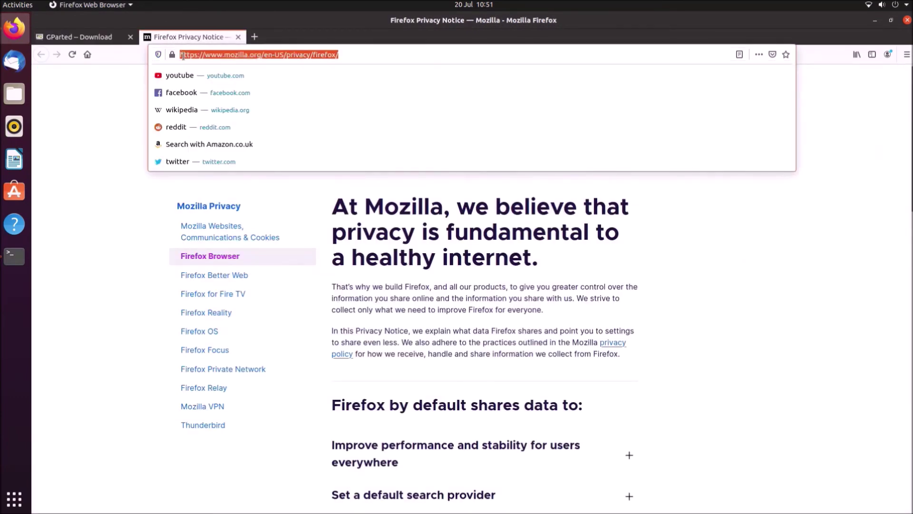
type("dell")
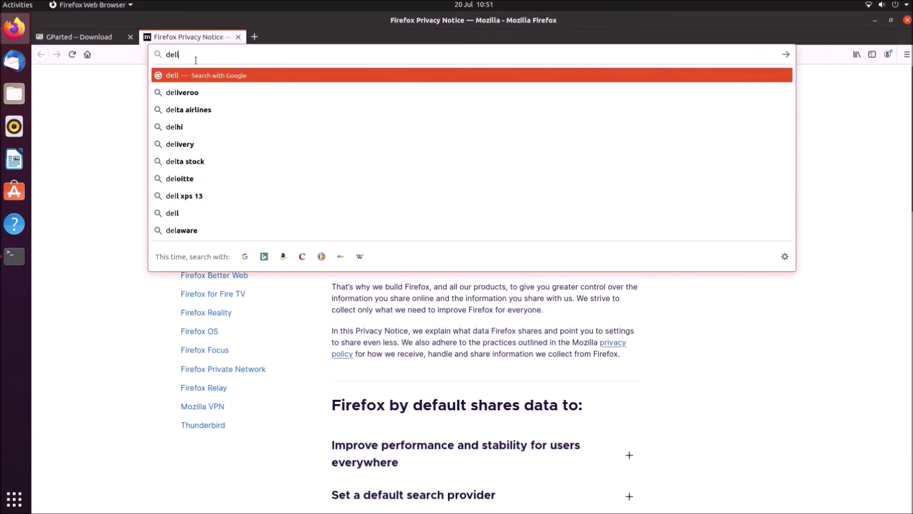
type(".co.uk")
key("Return")
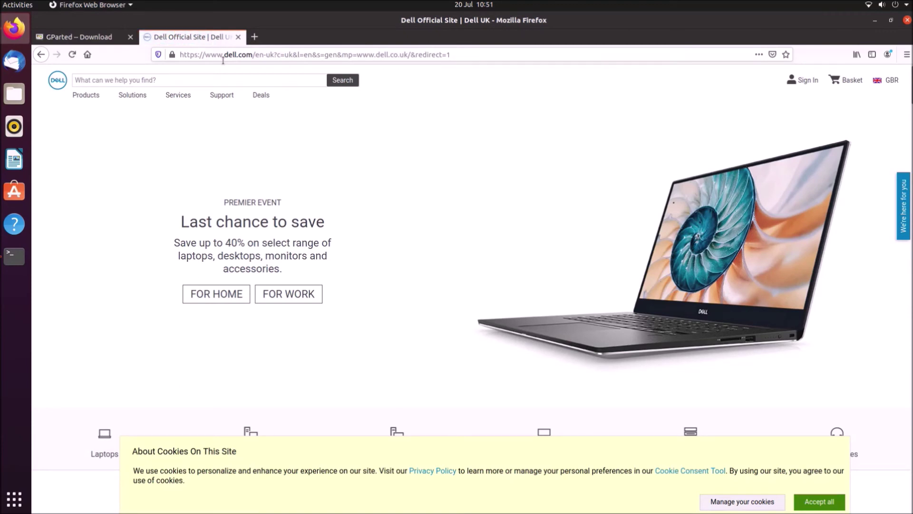
Browse Dell Support to Desktops > OptiPlex > 7000 Series > OptiPlex 7040 drivers and downloads
left_click(221, 96)
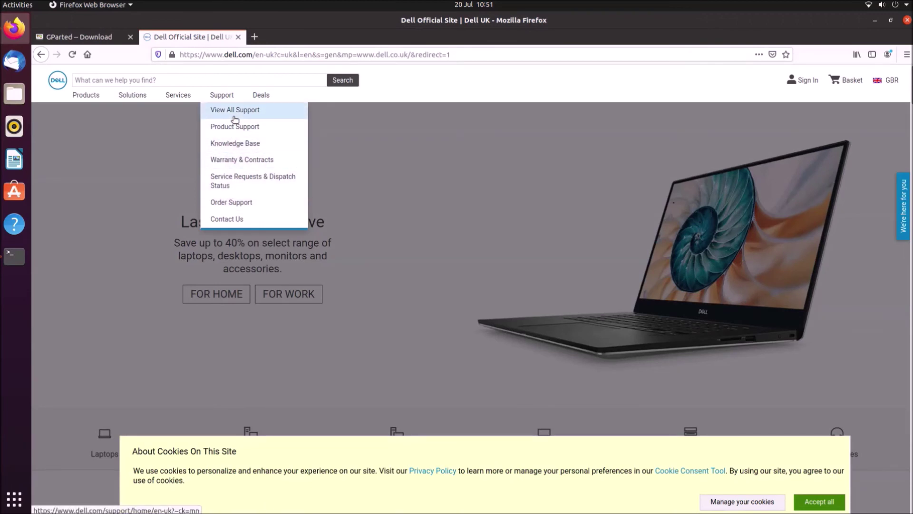
left_click(235, 117)
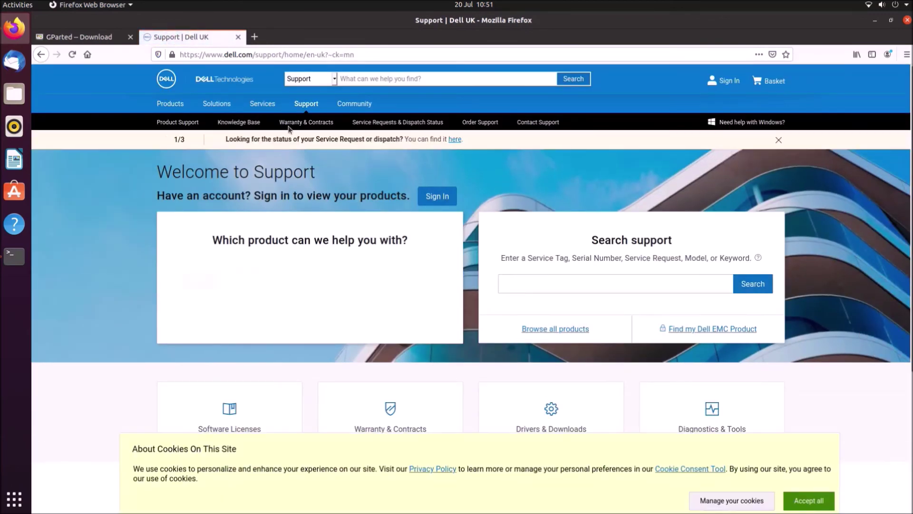
scroll(428, 278, "down", 1)
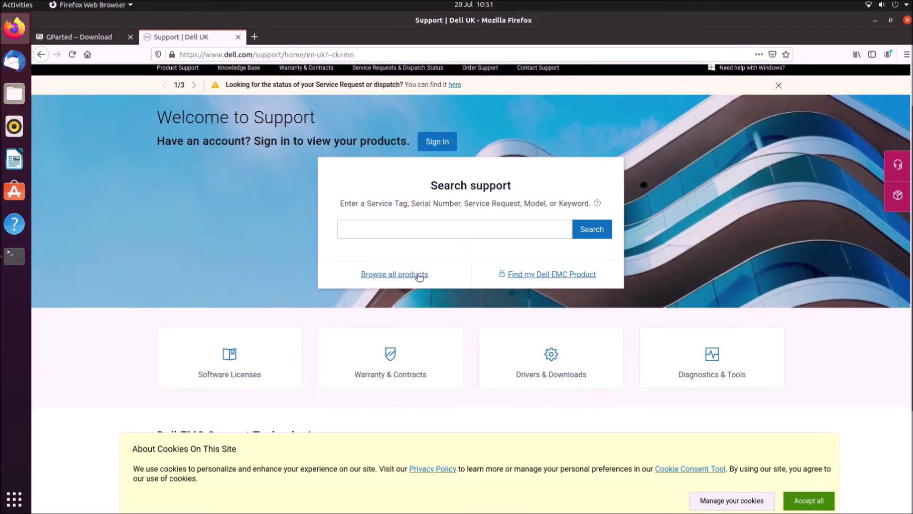
left_click(418, 275)
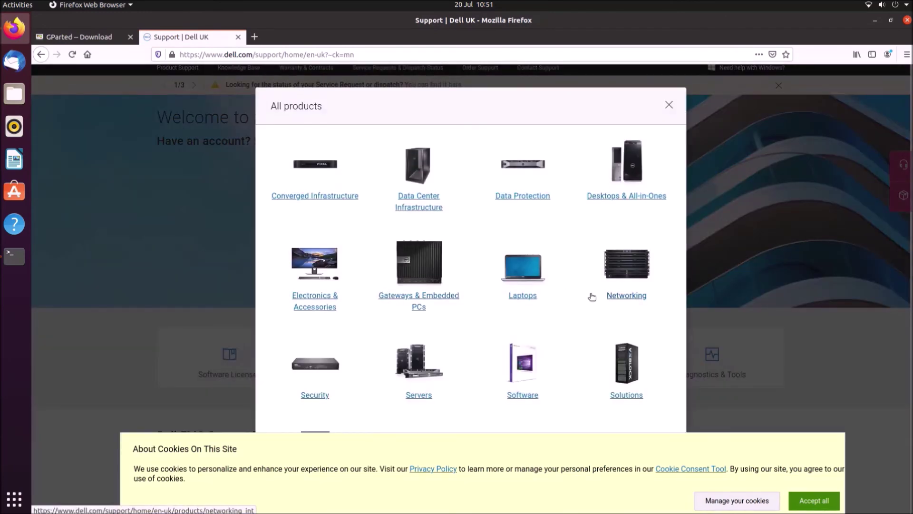
left_click(626, 197)
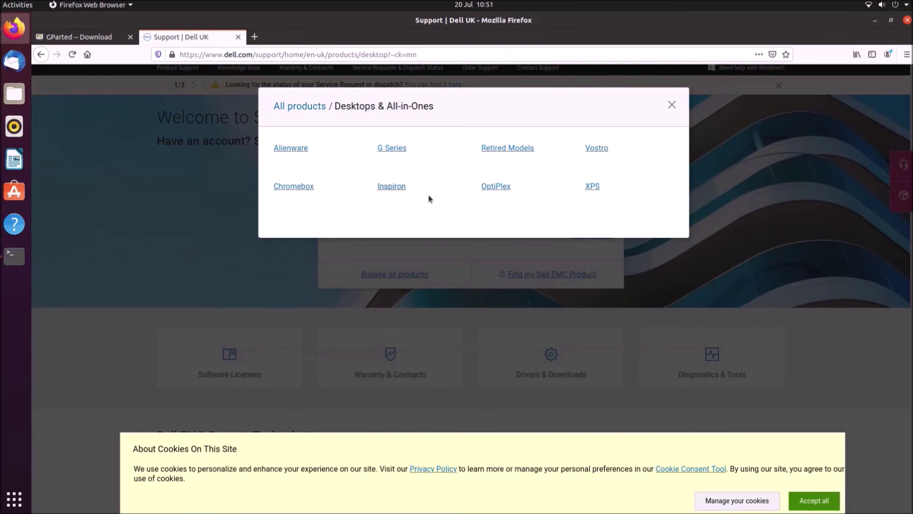
left_click(506, 186)
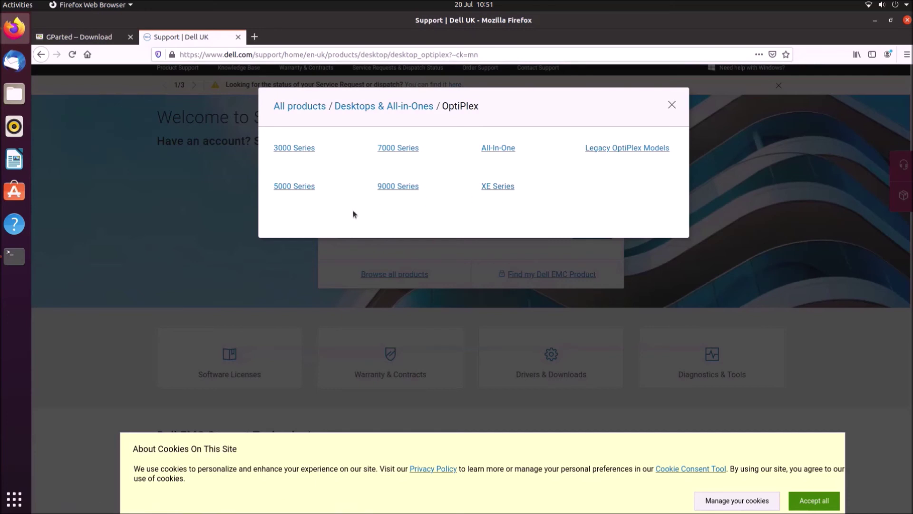
left_click(392, 150)
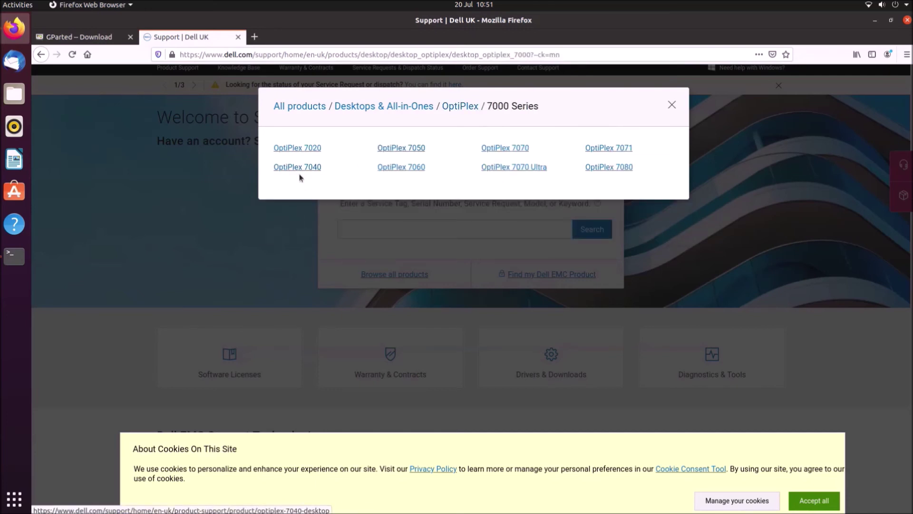
left_click(297, 169)
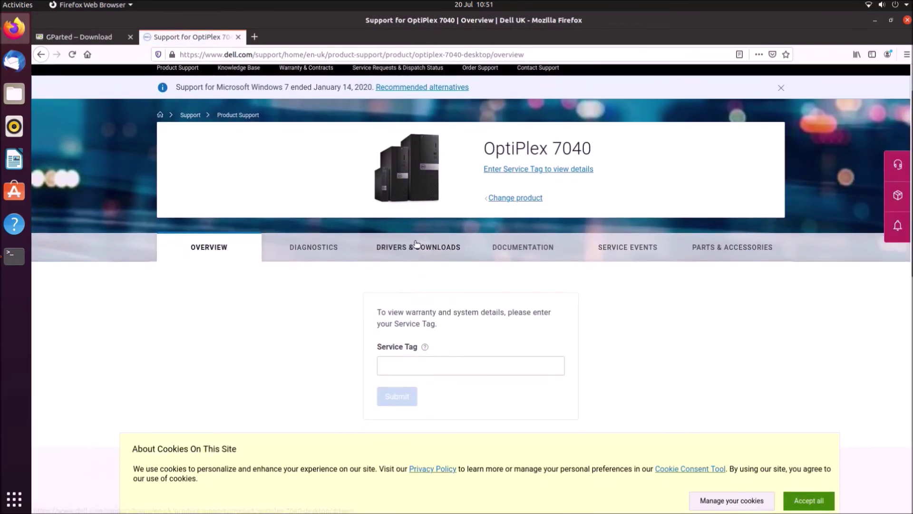
left_click(415, 246)
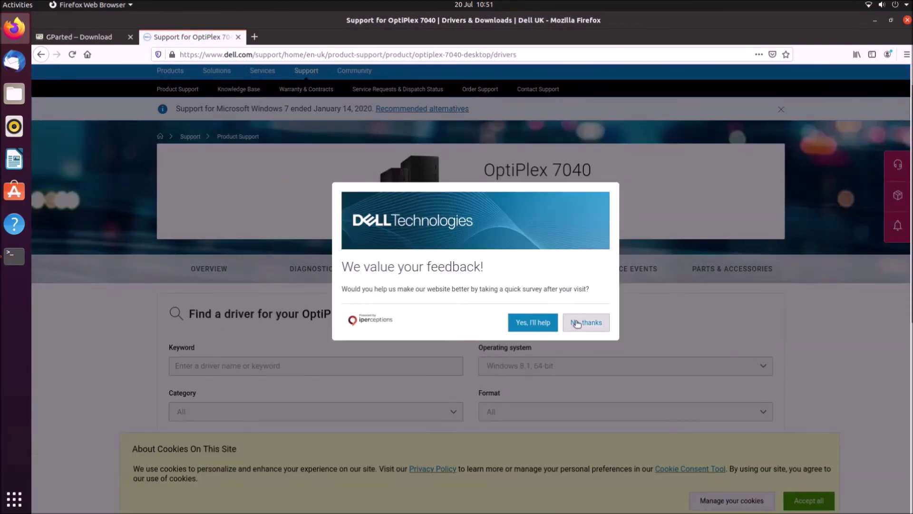
Filter the driver list to BIOS and save the OptiPlex 7040 System BIOS file
left_click(577, 324)
scroll(349, 352, "down", 5)
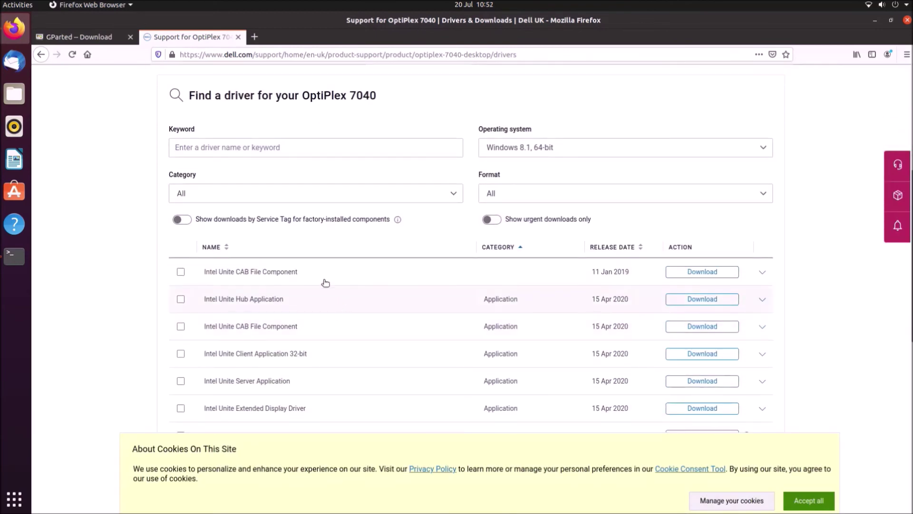
left_click(561, 147)
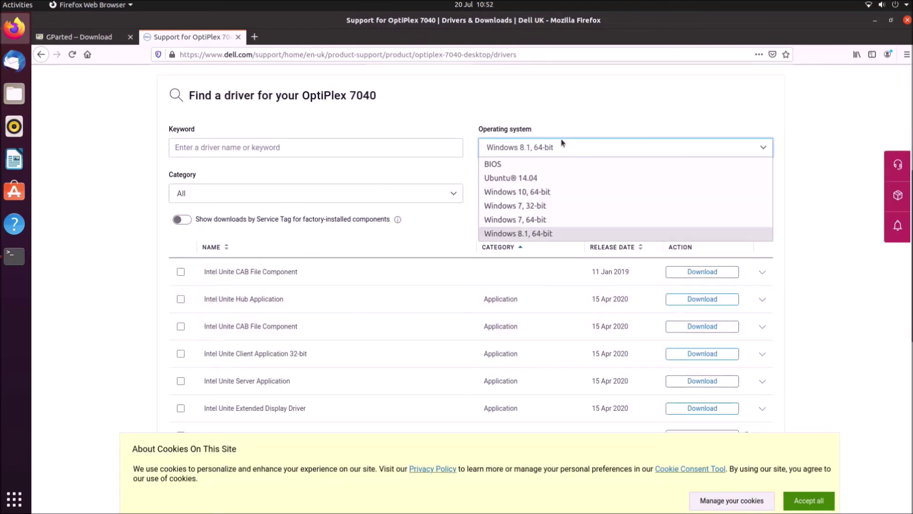
left_click(552, 163)
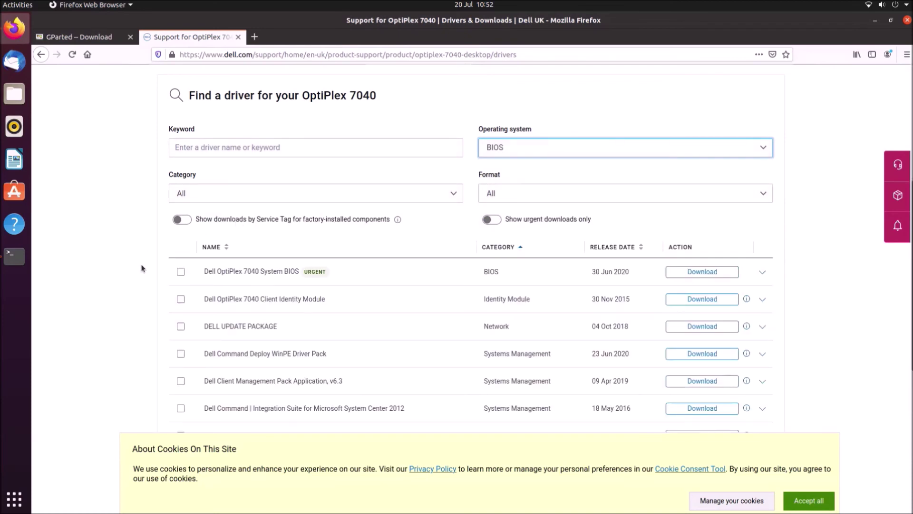
left_click(685, 275)
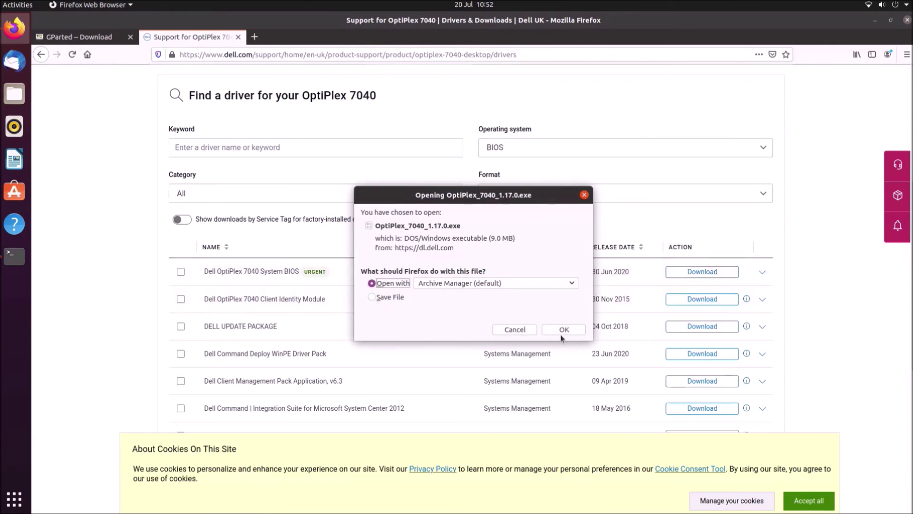
left_click(396, 298)
left_click(560, 329)
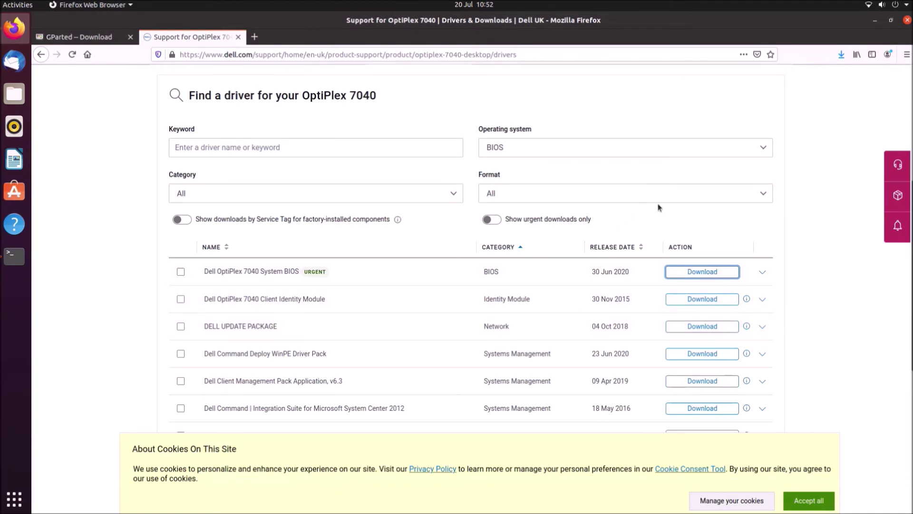
Open the Downloads folder containing OptiPlex_7040_1.17.0.exe from Firefox's downloads list
left_click(841, 57)
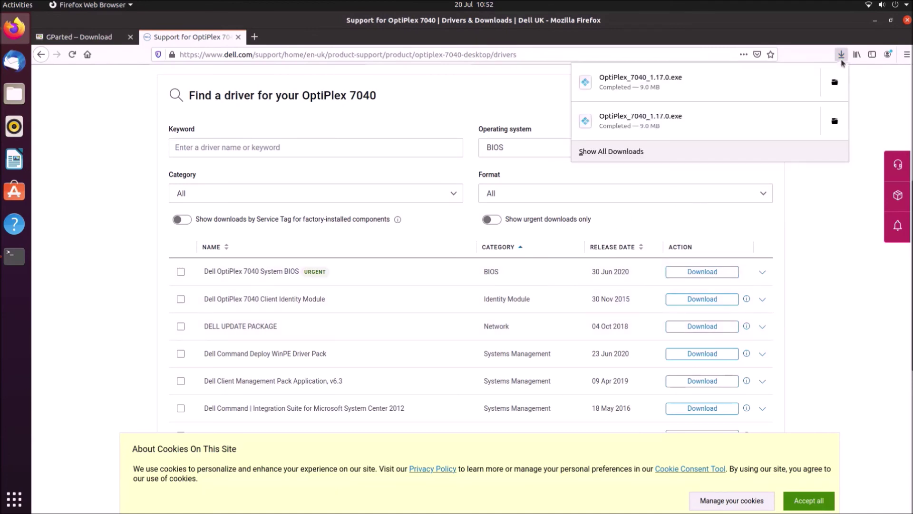
right_click(779, 96)
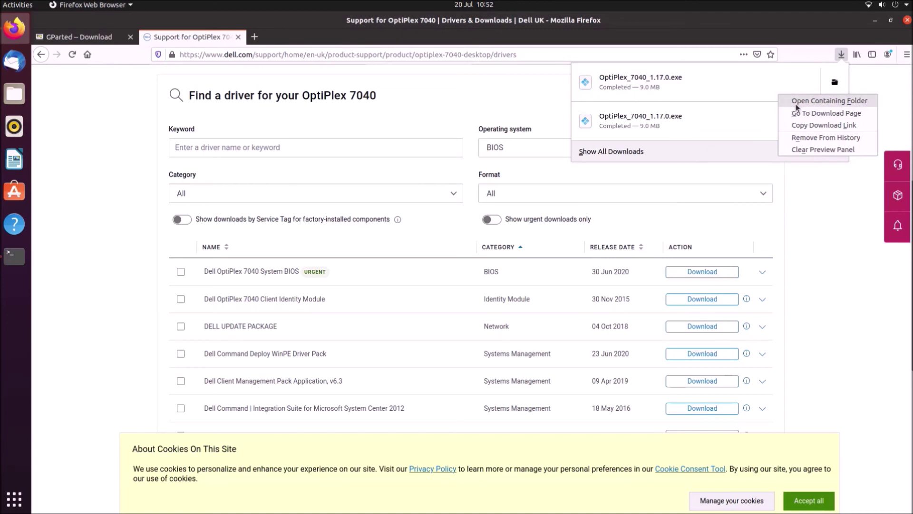
left_click(797, 105)
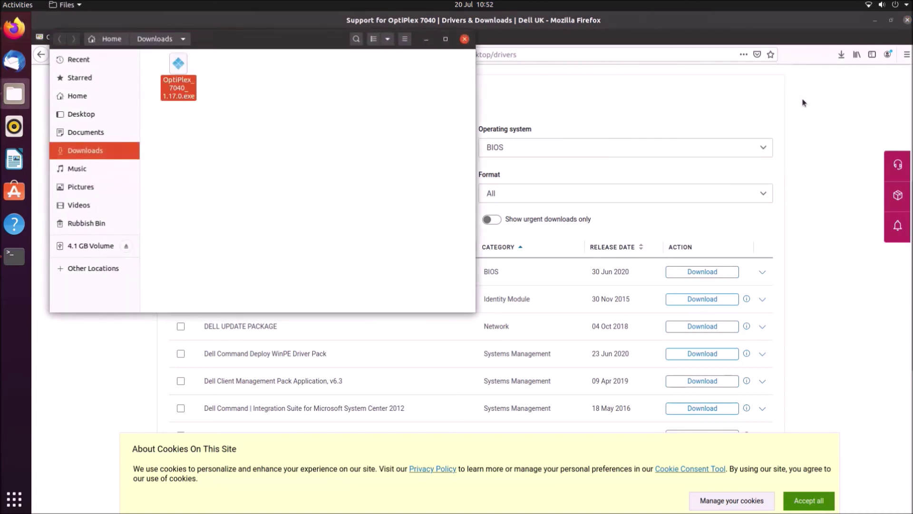
Copy OptiPlex_7040_1.17.0.exe from Downloads and paste it onto the 4.1 GB Volume drive
left_click(878, 23)
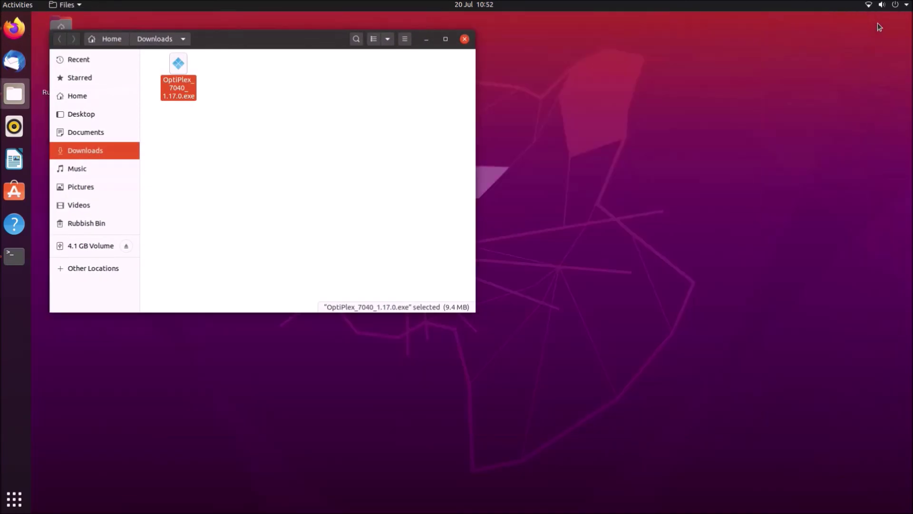
right_click(181, 84)
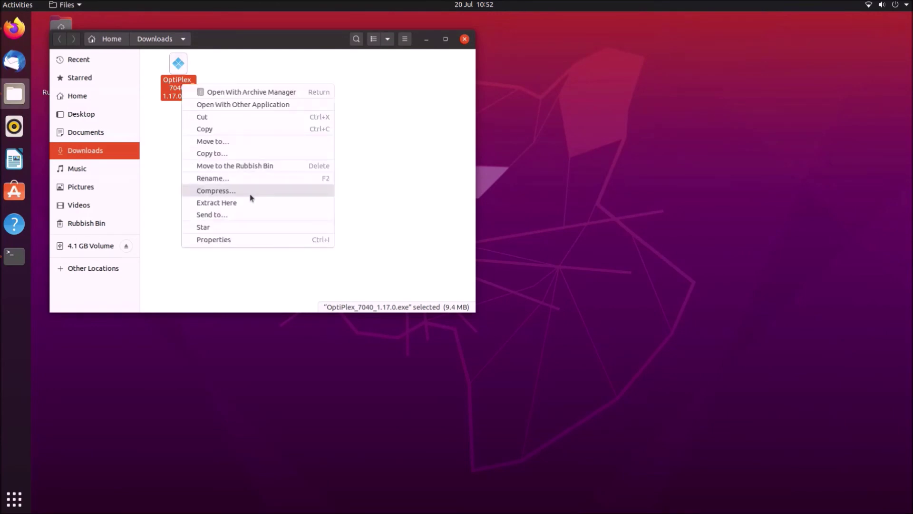
left_click(241, 128)
left_click(95, 246)
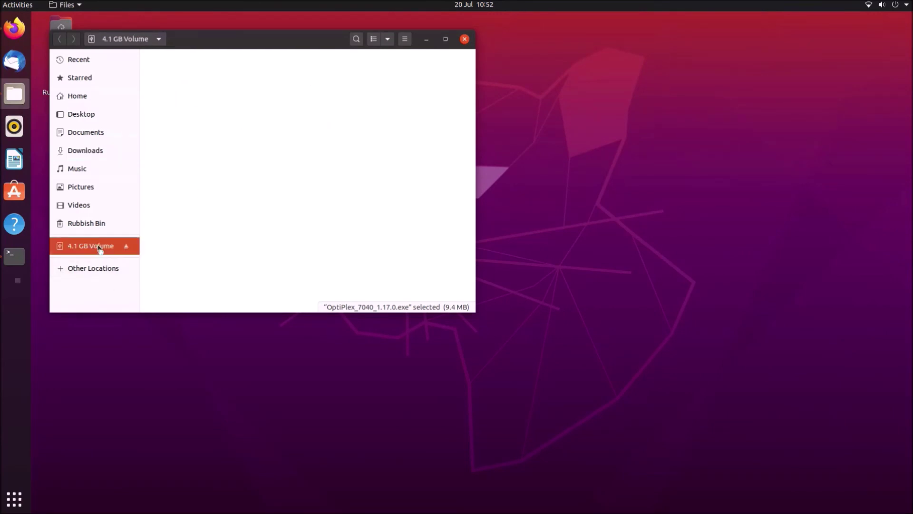
right_click(267, 128)
left_click(292, 152)
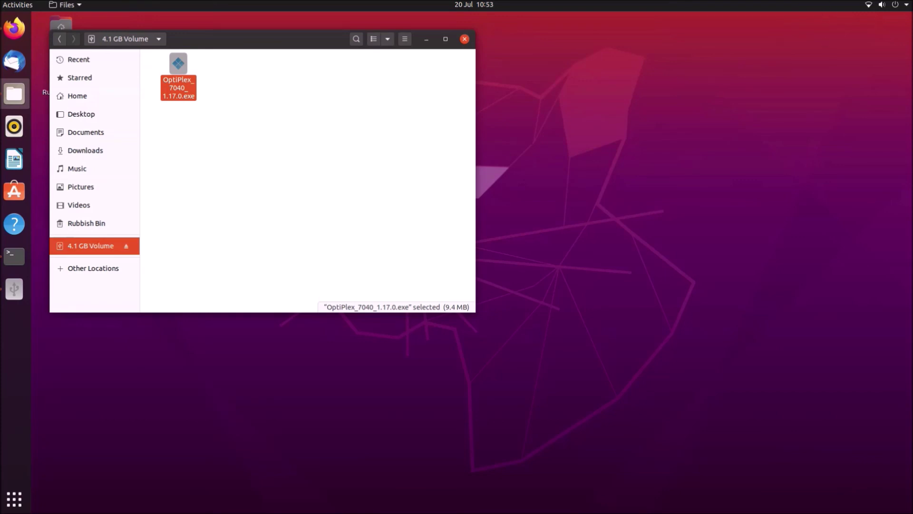
left_click(906, 5)
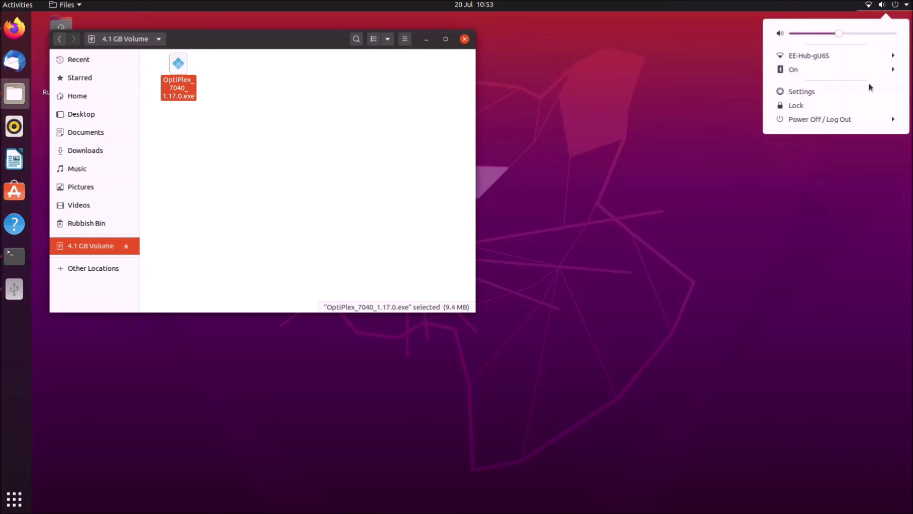
Power off Ubuntu, then browse for an update file in Dell BIOS Flash Update
left_click(854, 117)
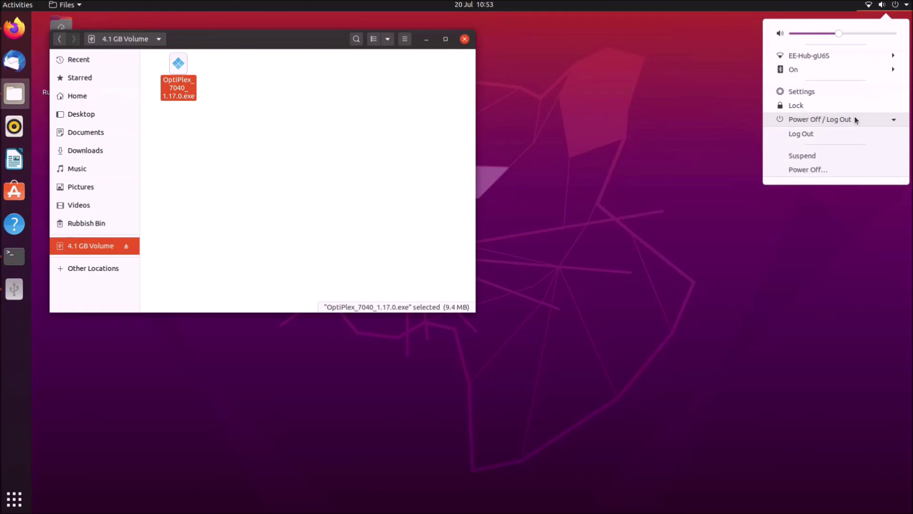
left_click(832, 172)
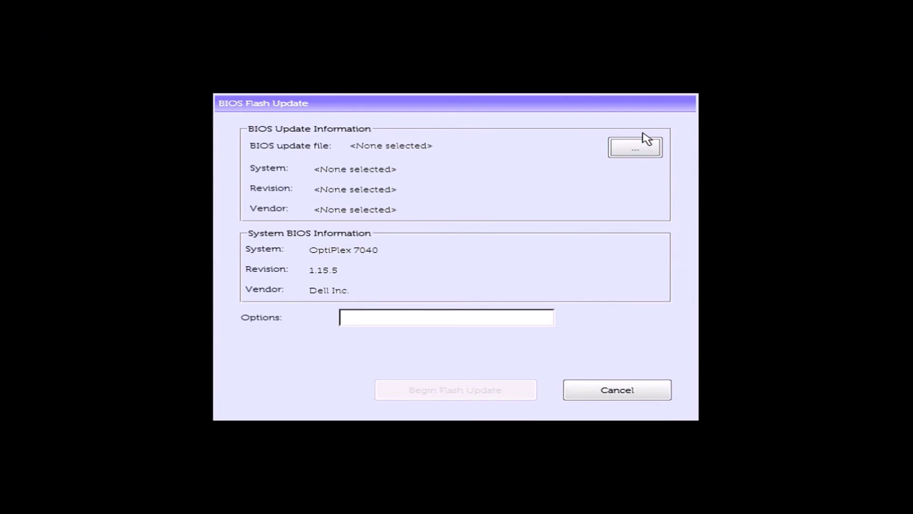
left_click(643, 149)
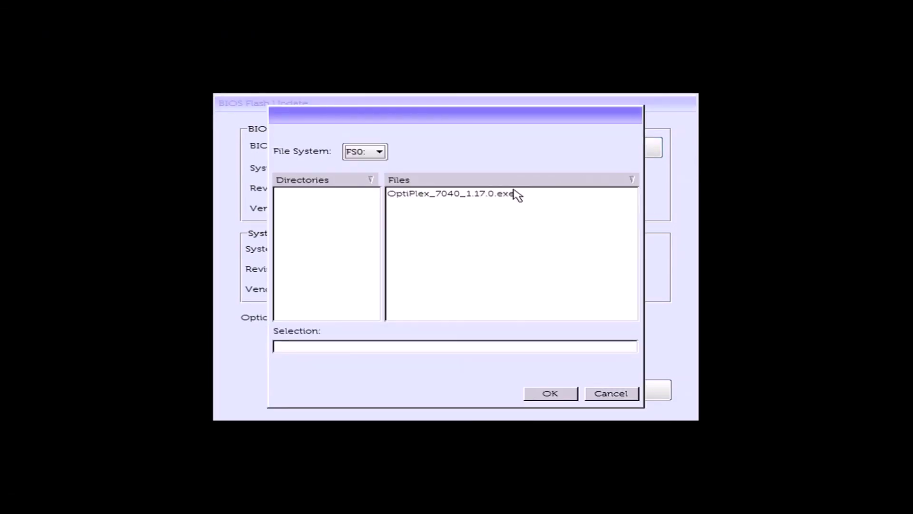
Choose OptiPlex_7040_1.17.0.exe on FS0: and begin the flash update, confirming the warning
left_click(381, 151)
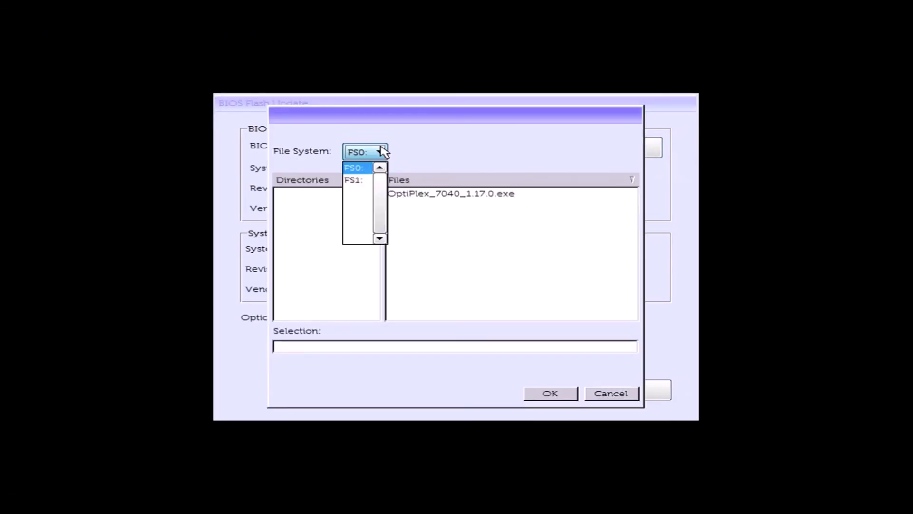
left_click(357, 170)
left_click(420, 194)
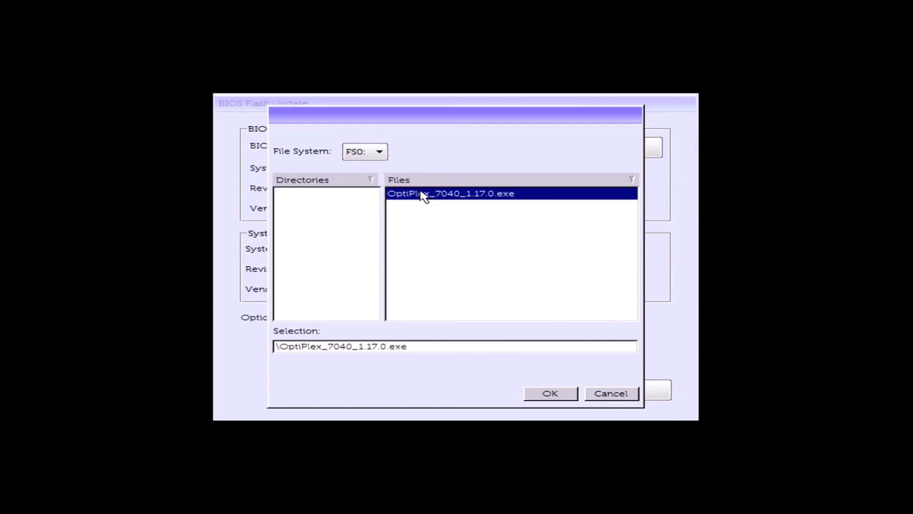
left_click(556, 398)
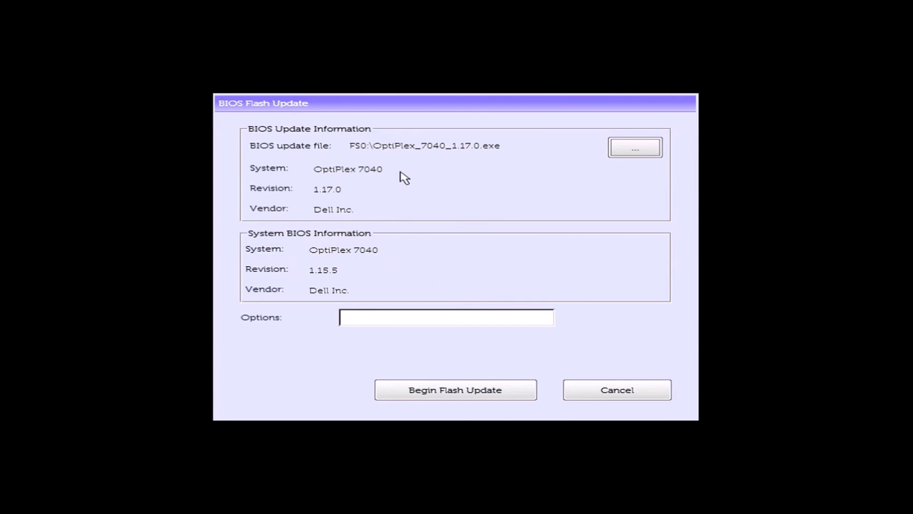
left_click(483, 398)
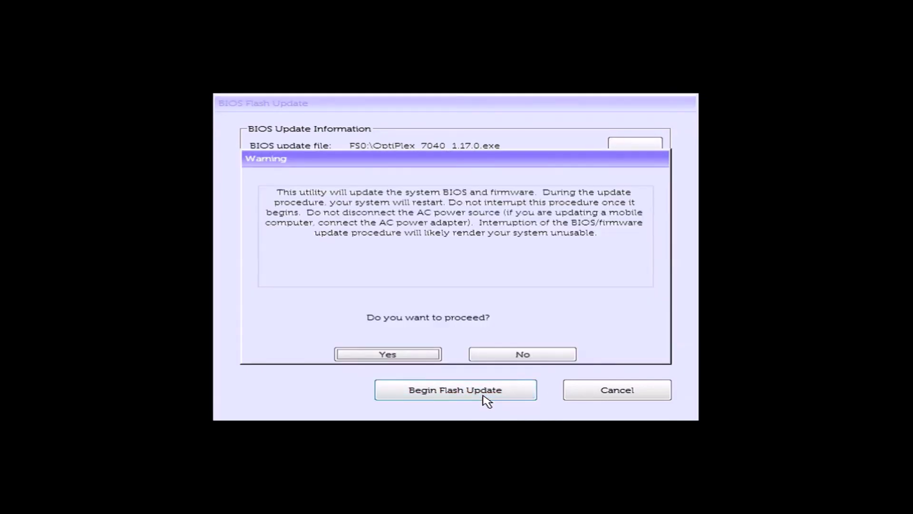
left_click(415, 356)
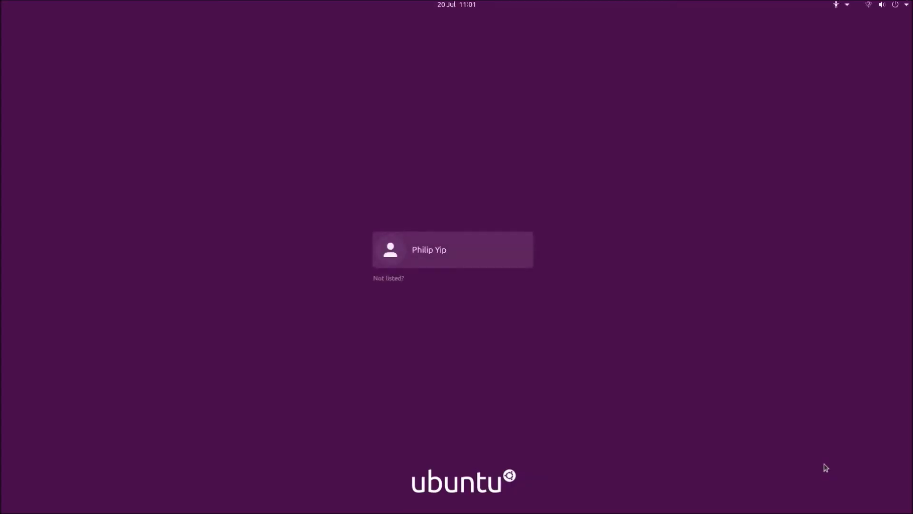
Sign back into Ubuntu, launch Terminal, and paste `sudo dmidecode -s bios-version` at the prompt
left_click(507, 262)
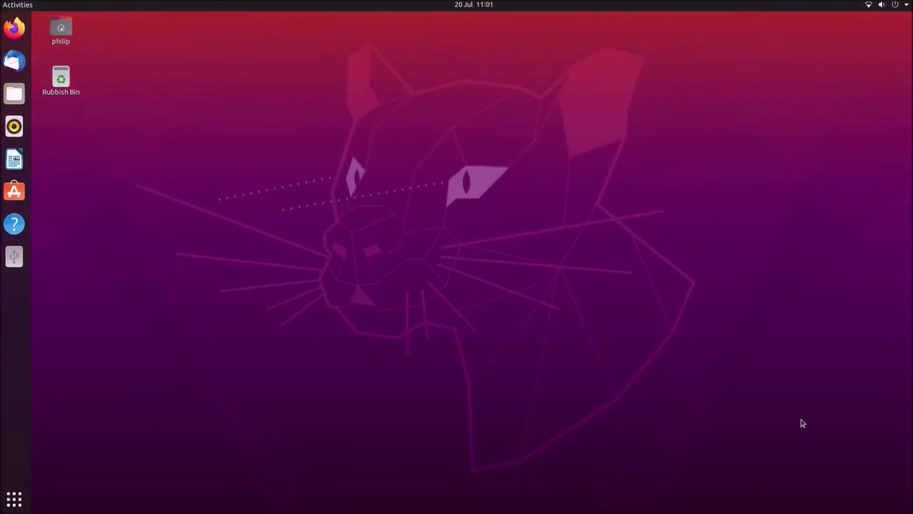
left_click(14, 499)
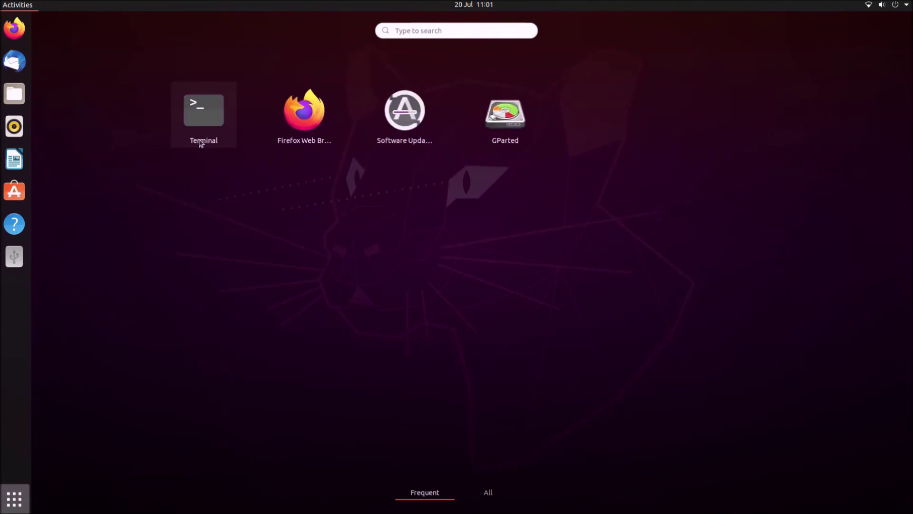
left_click(200, 138)
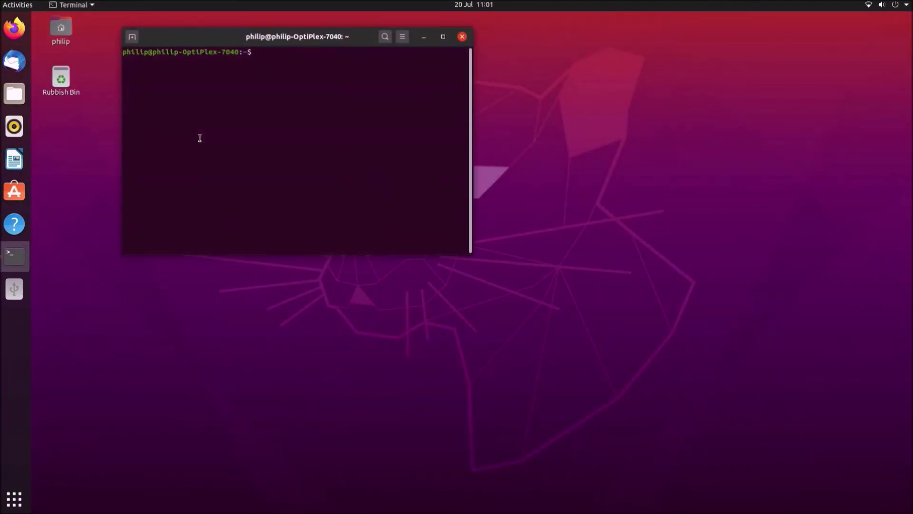
type("sudo dmidecode -s bios-version")
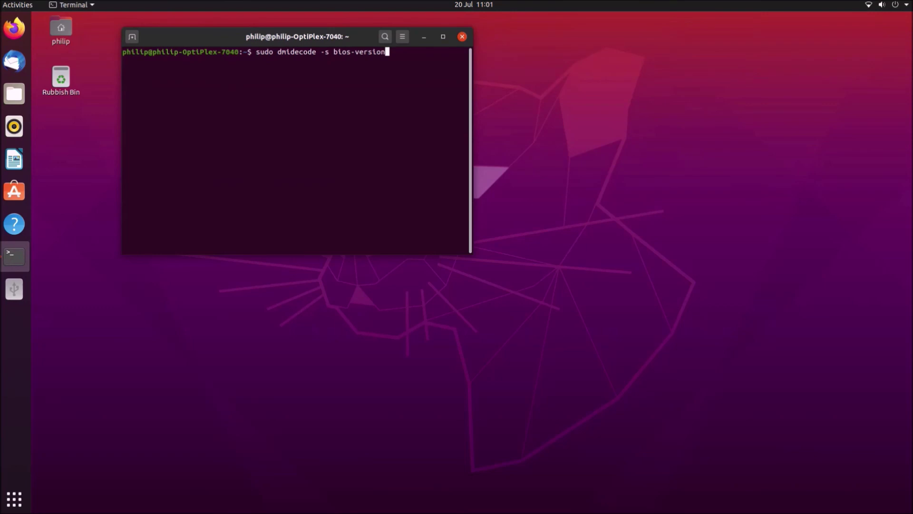